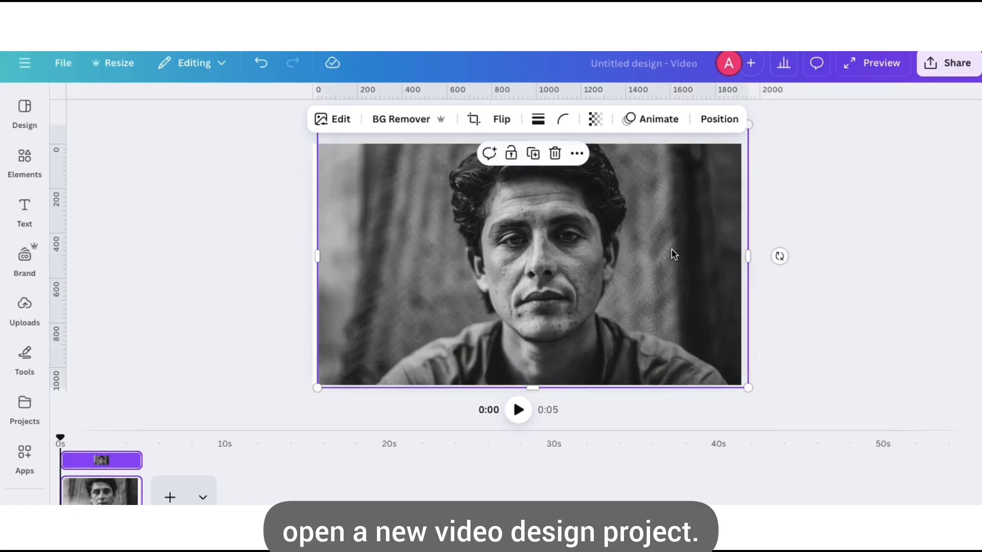
Shift the portrait photo down to cover the top of the page and search the graphics elements for "face scan"
left_click_drag(671, 248, 672, 267)
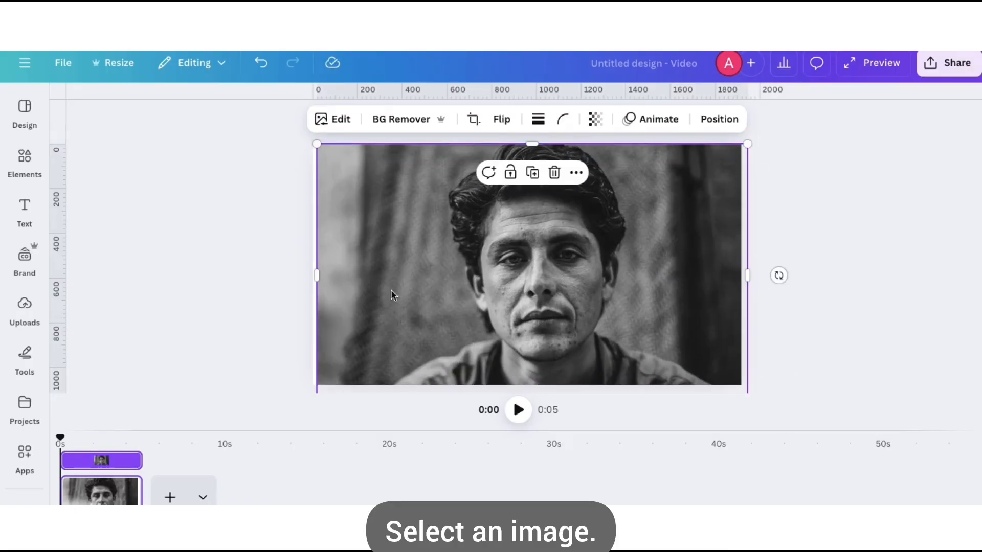
left_click(24, 162)
left_click(114, 105)
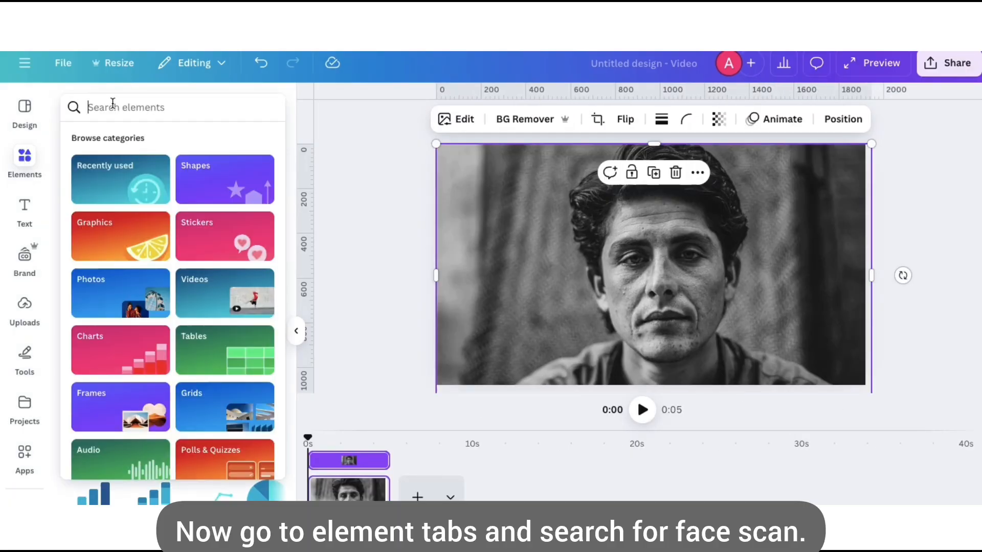
type("face scan")
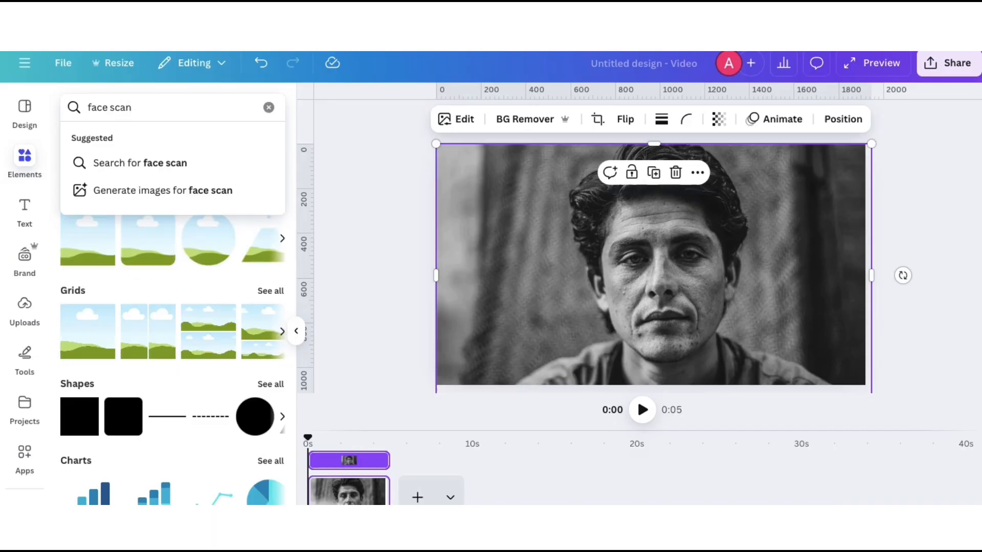
key("Return")
left_click(148, 140)
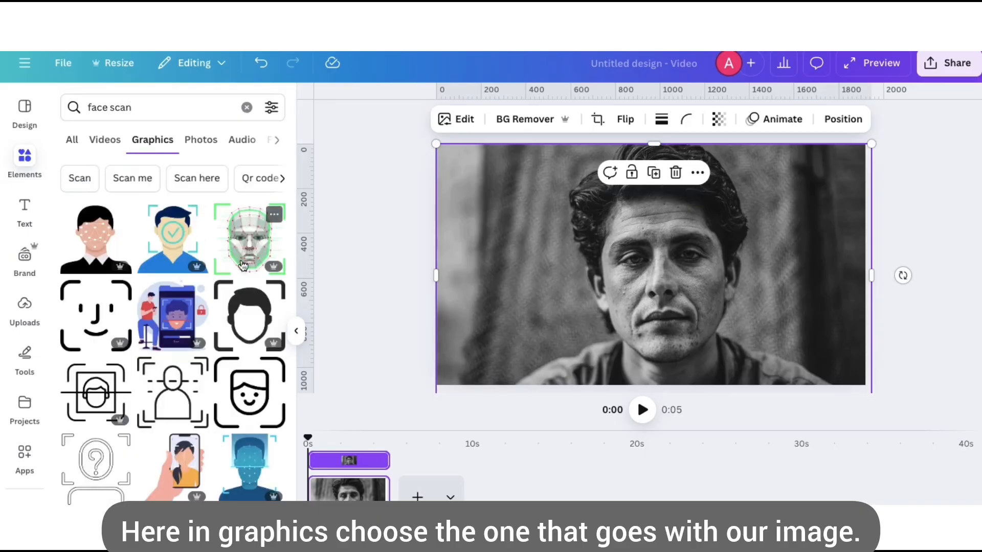
Add the dotted polygon face-mesh graphic and enlarge it so that it covers the man's face
scroll(244, 265, "down", 6)
left_click(96, 245)
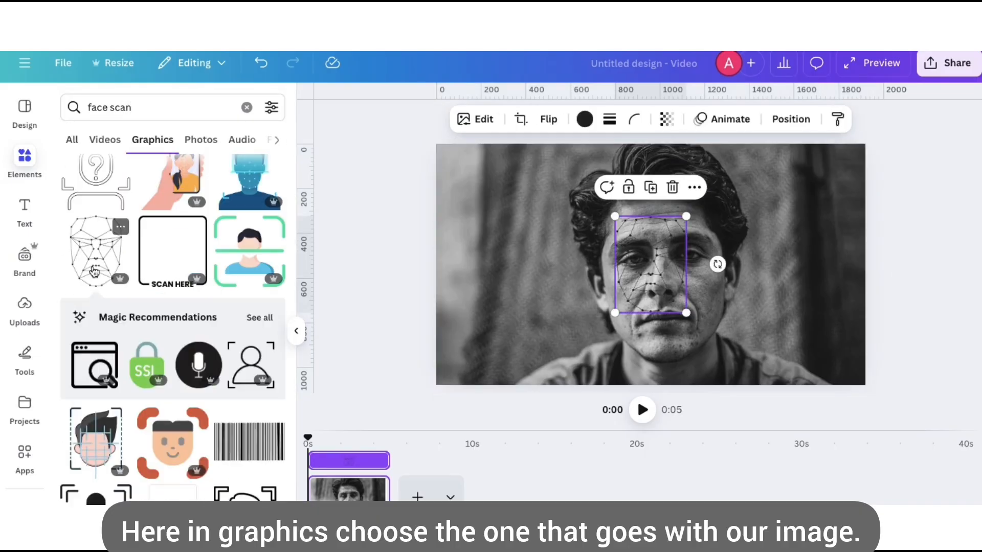
left_click(296, 335)
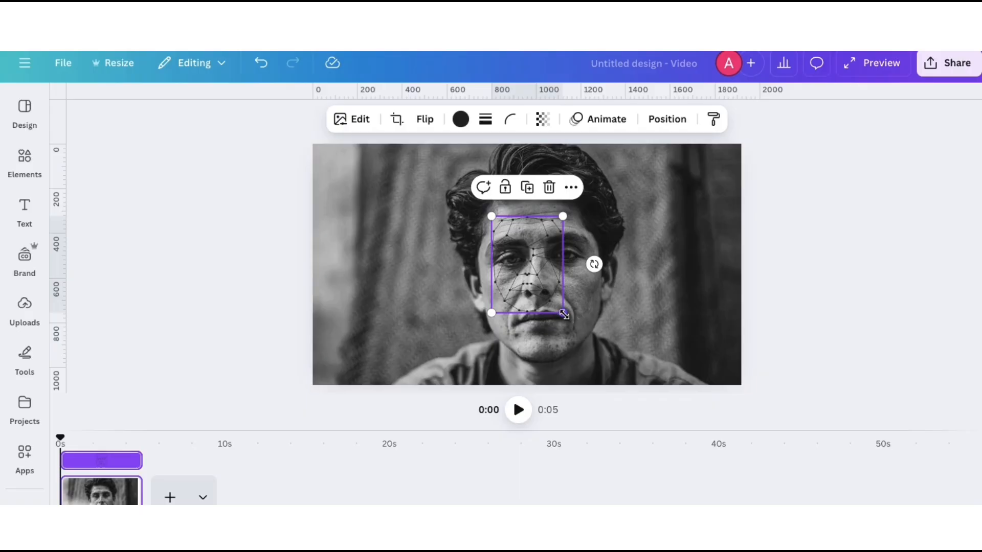
left_click_drag(564, 313, 559, 290)
Recolour the face mesh neon green #0CEB00 and enlarge it slightly to fit the whole face
left_click(460, 118)
left_click(74, 209)
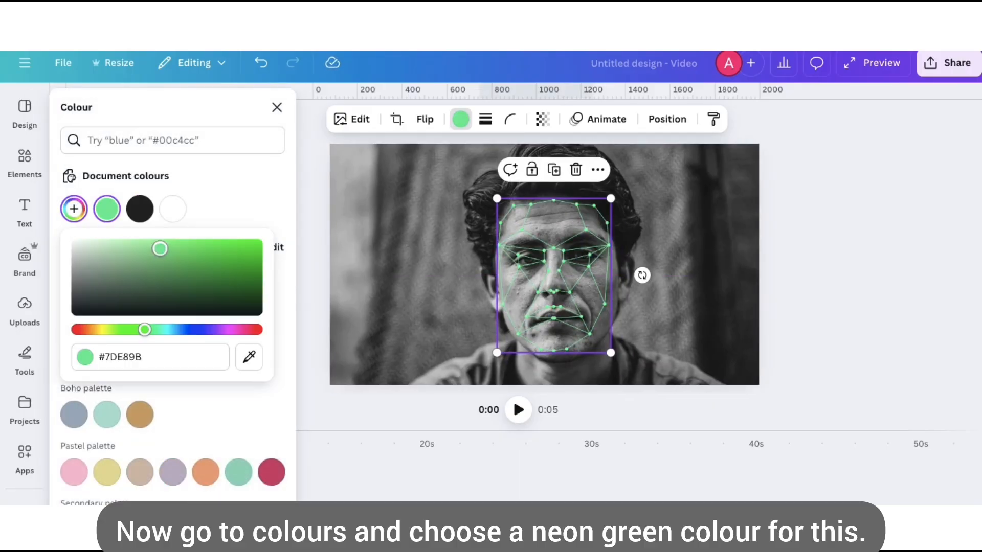
left_click_drag(159, 248, 264, 249)
left_click_drag(145, 330, 137, 333)
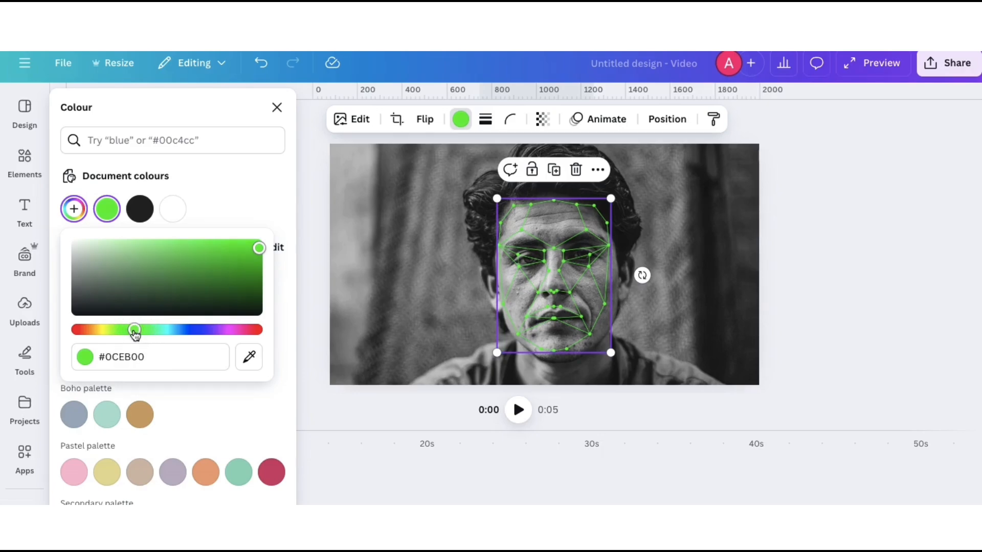
key("Escape")
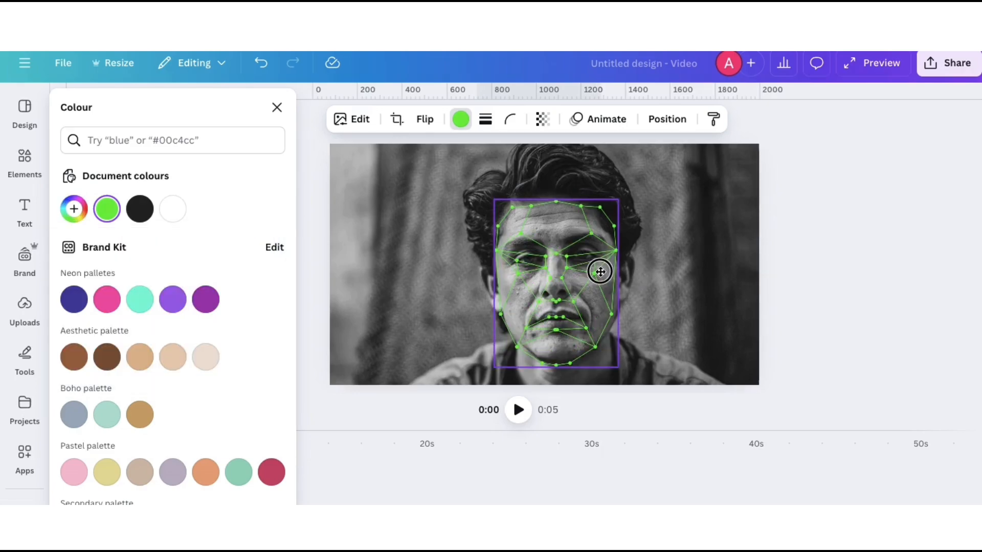
left_click(865, 229)
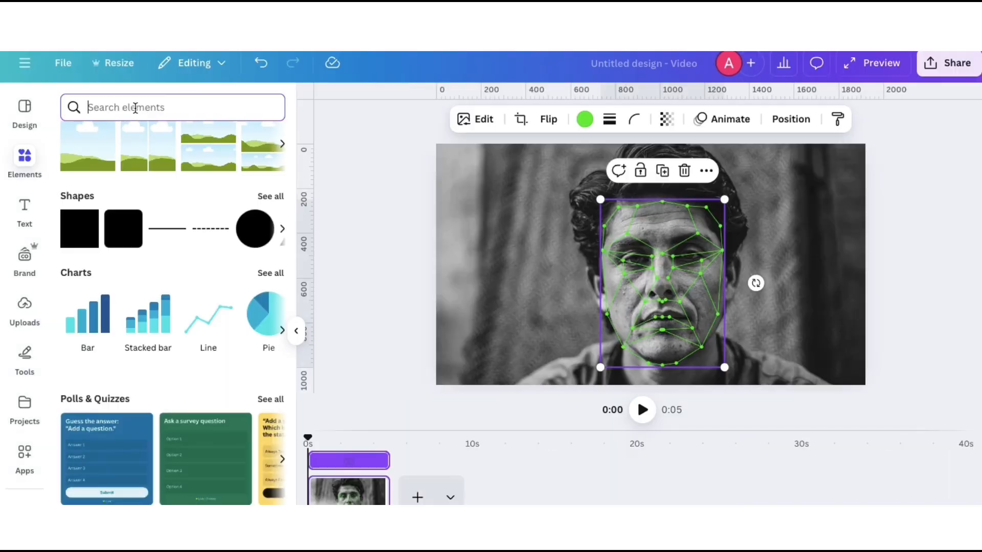
Search the graphics for "green light neon line" and add the glowing horizontal light line over the portrait
type("green")
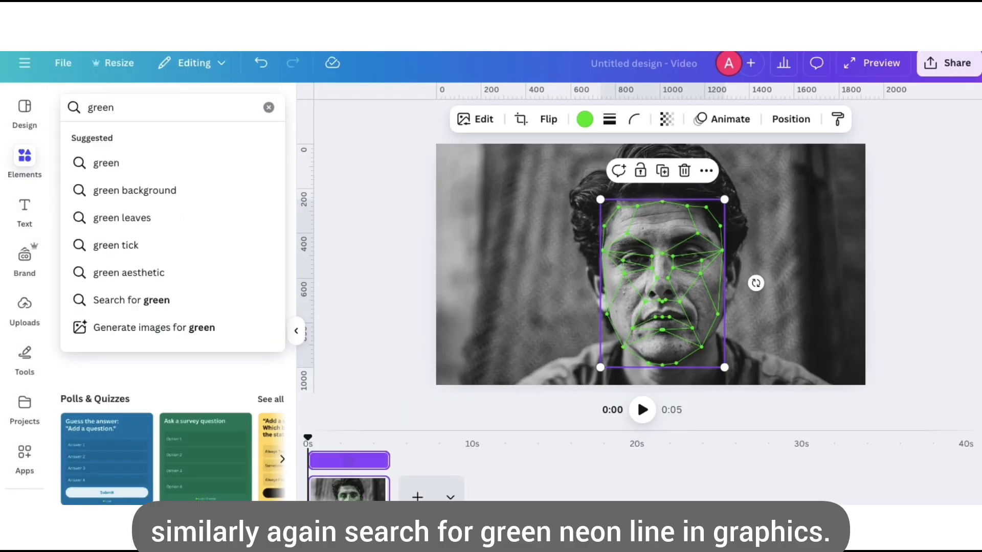
type(" neon")
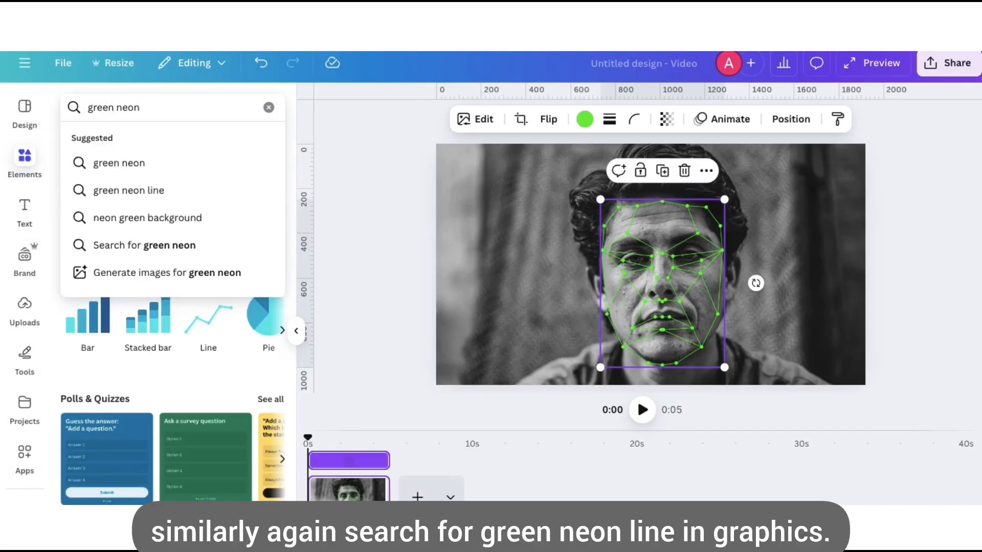
type(" light line")
key("Return")
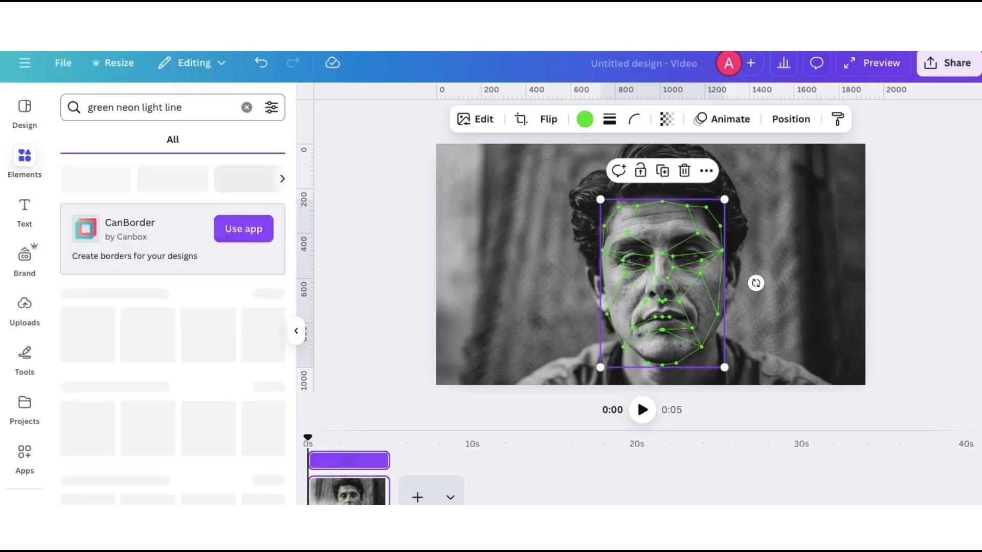
left_click(235, 178)
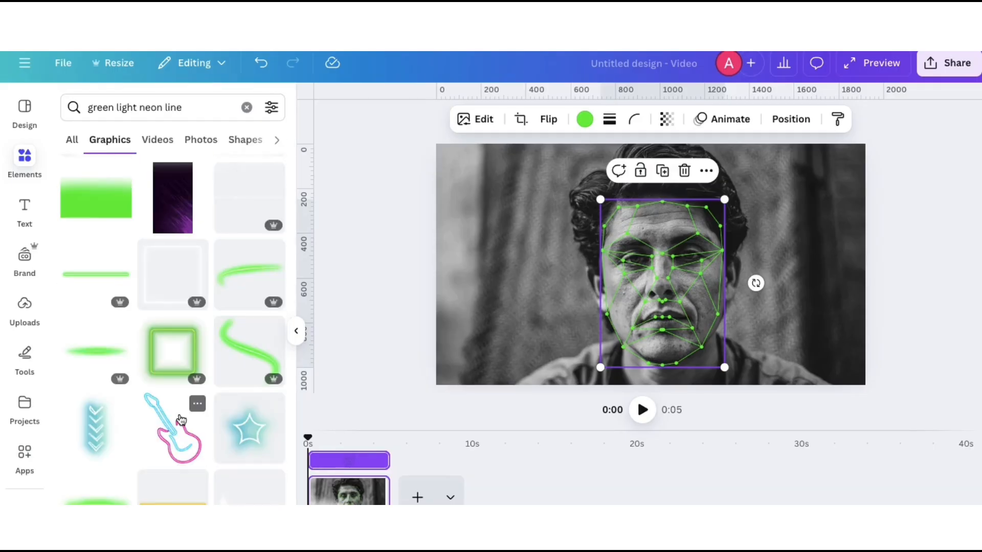
left_click(245, 206)
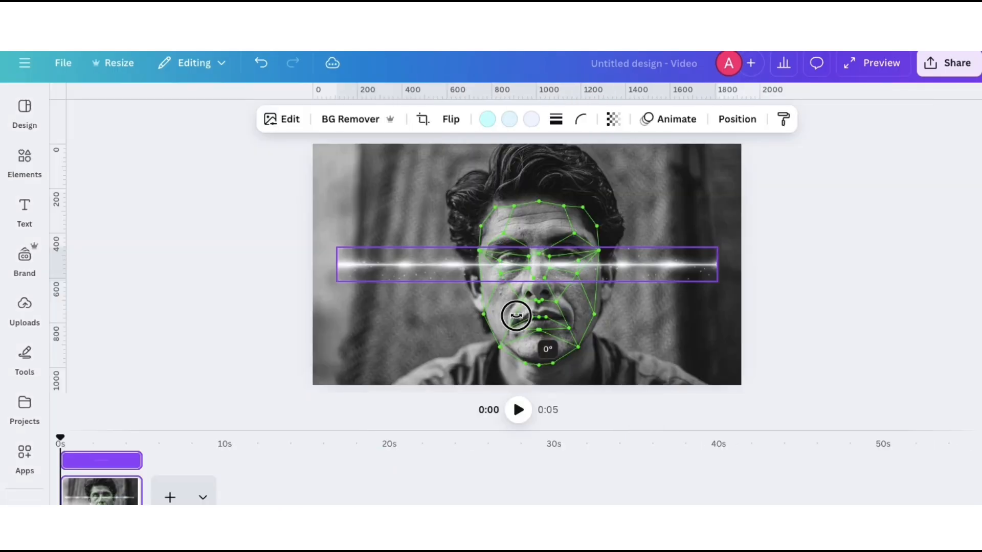
Apply the Sea Green Duotone effect to the glowing light line
left_click(284, 123)
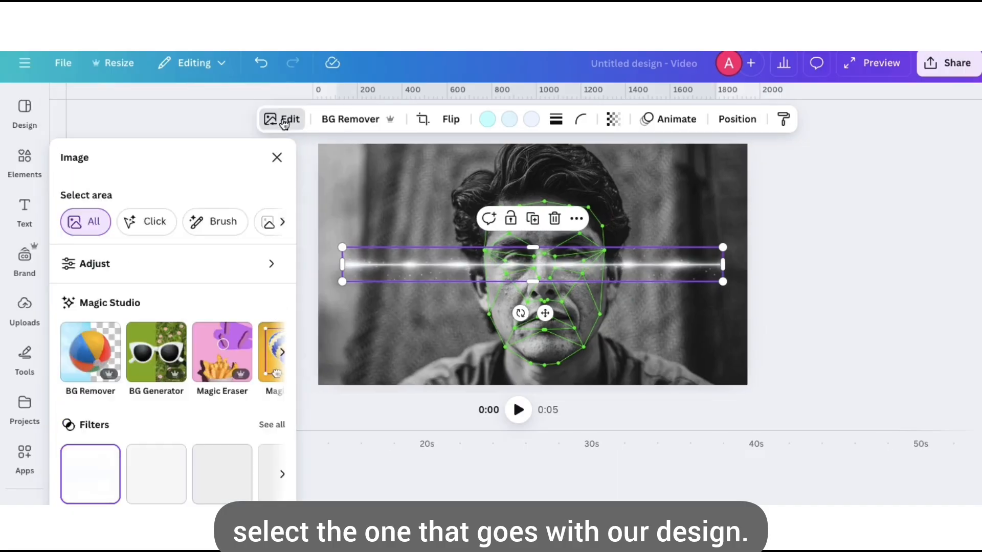
scroll(138, 432, "down", 4)
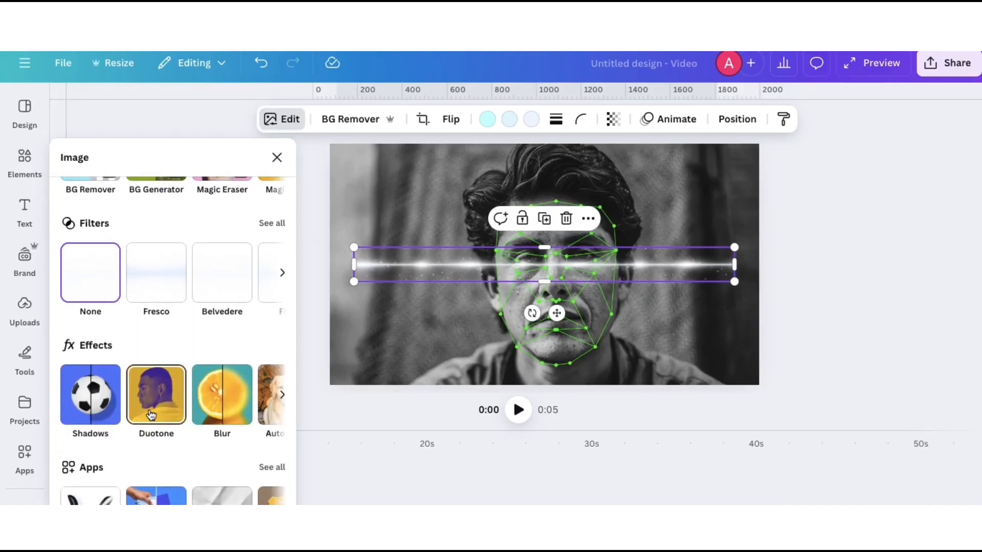
left_click(151, 416)
scroll(175, 447, "down", 3)
left_click(109, 392)
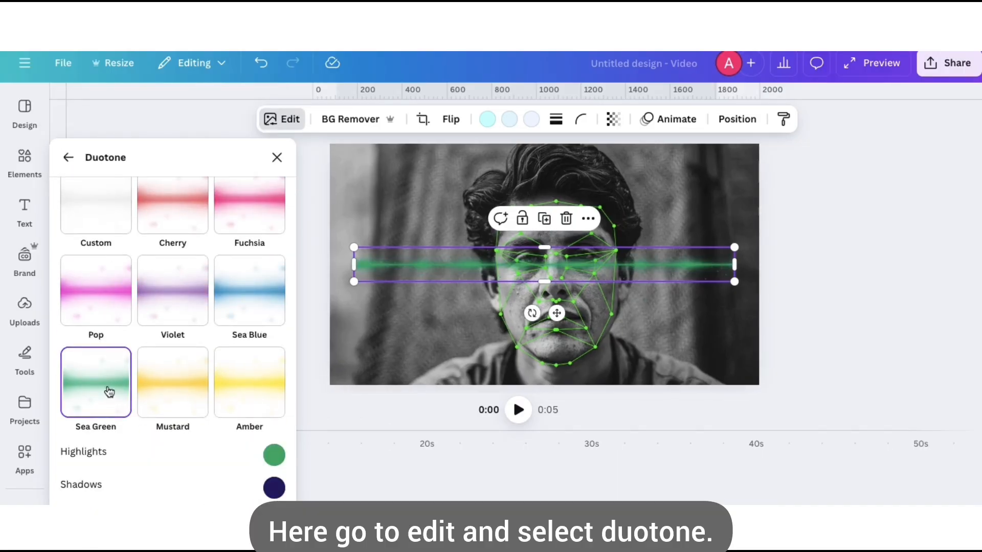
Set the light line's duotone shadows to bright green and its highlights to green #13EF22
left_click(273, 488)
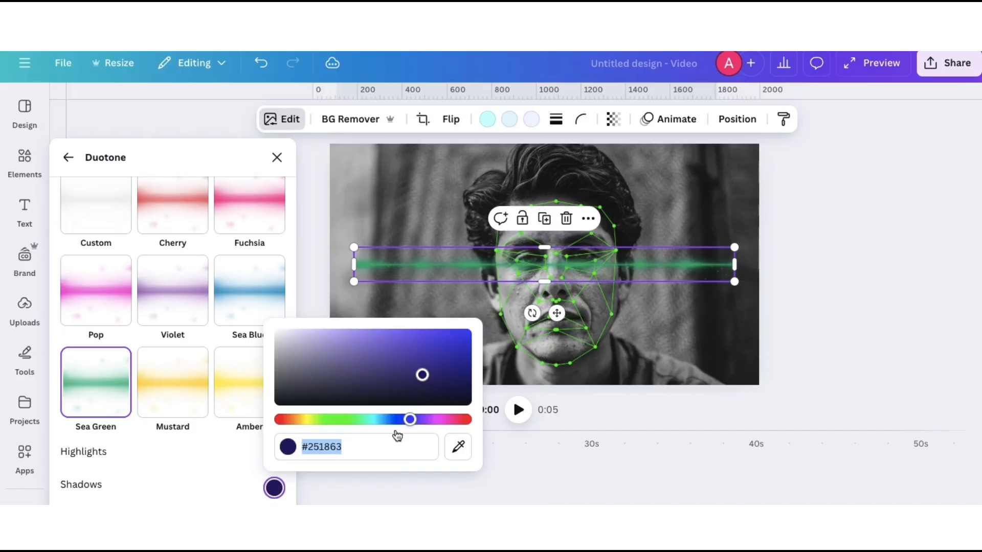
left_click_drag(411, 420, 350, 421)
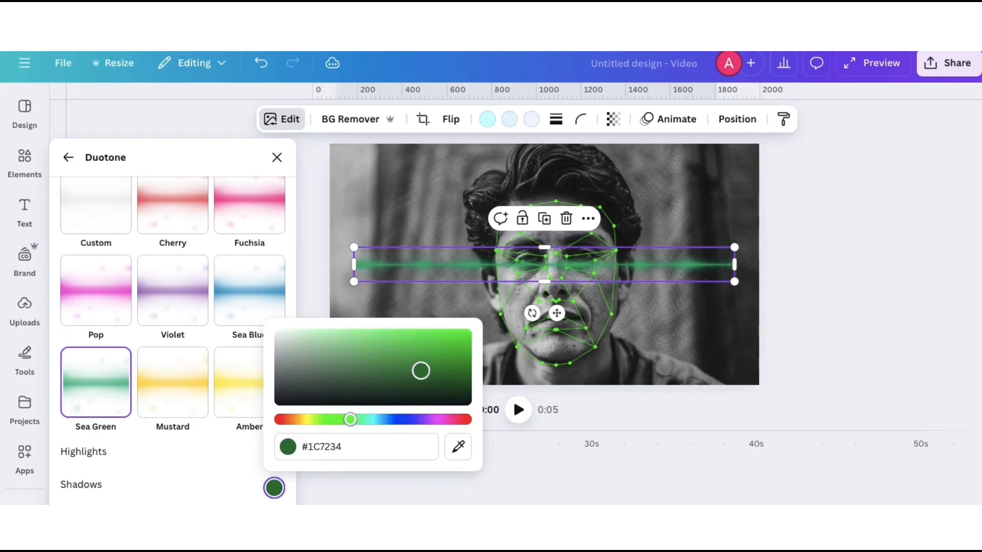
left_click_drag(421, 371, 459, 336)
left_click(275, 455)
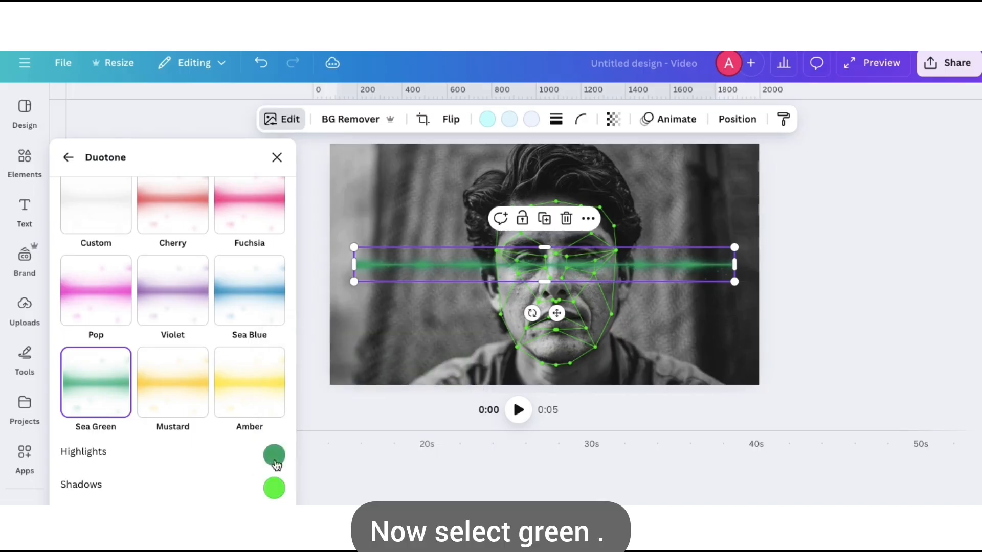
left_click_drag(361, 393, 344, 393)
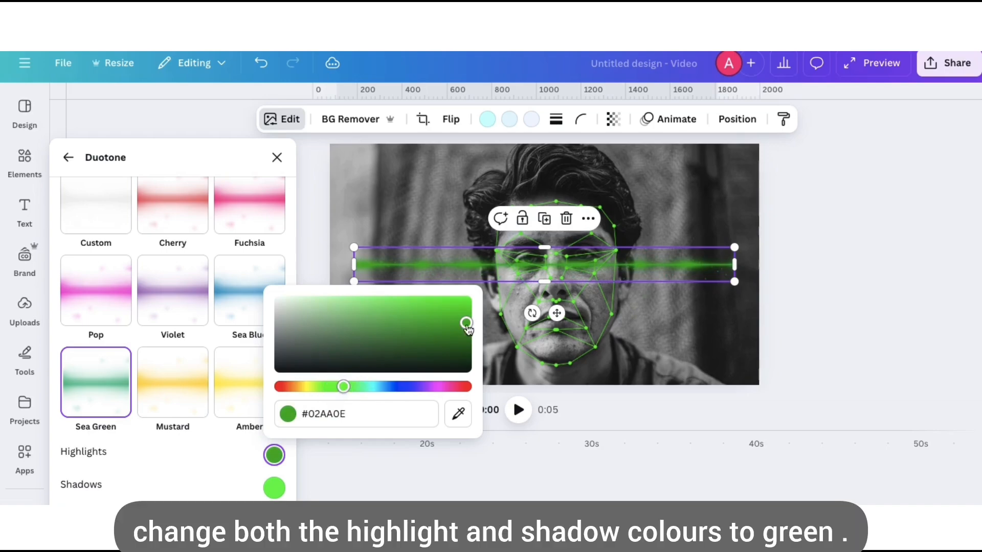
left_click_drag(466, 323, 453, 304)
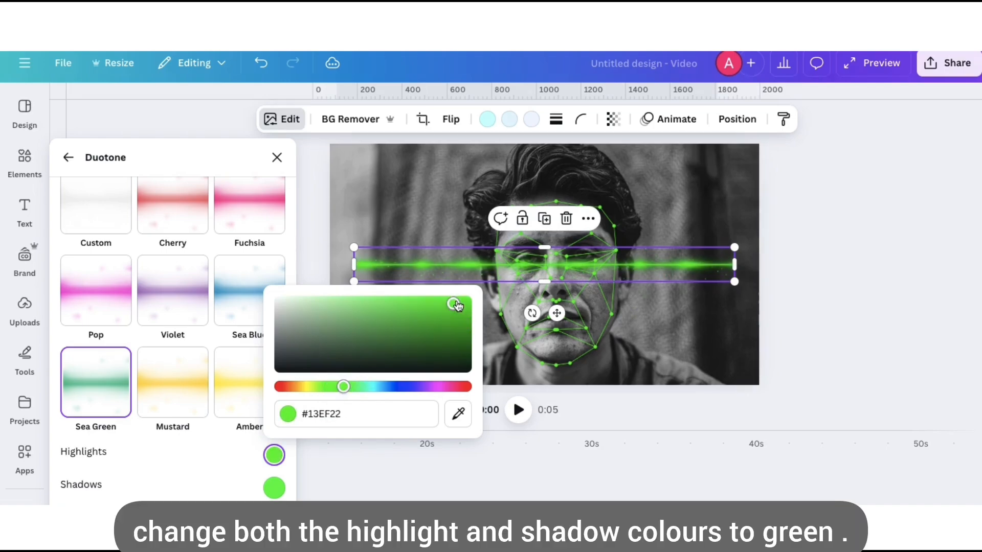
Shrink the green light line, rotate it upright and place it along the left edge of the face
left_click_drag(734, 282, 548, 265)
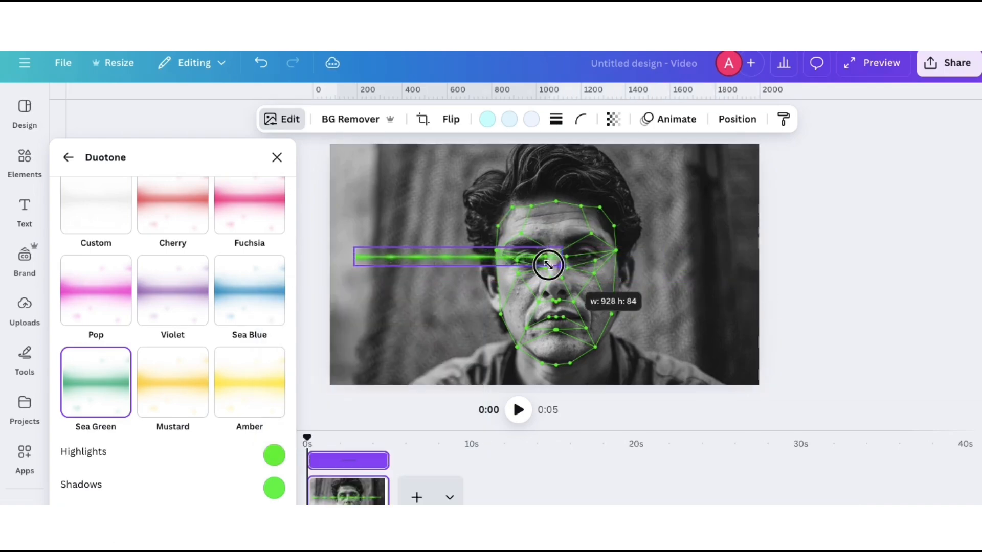
left_click_drag(432, 293, 524, 272)
left_click_drag(486, 244, 533, 267)
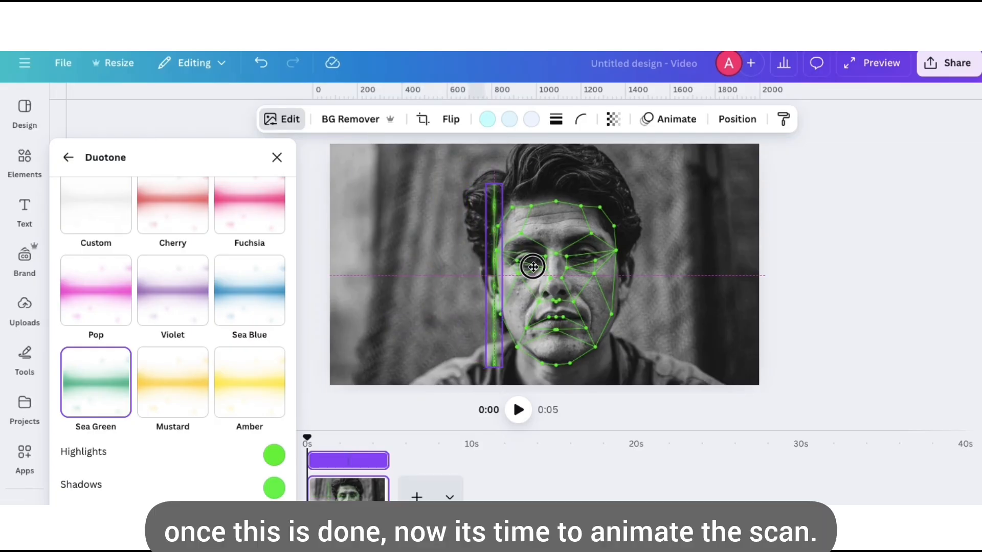
Animate the face mesh with a Wipe on enter at a slow speed
left_click(617, 121)
scroll(189, 430, "down", 2)
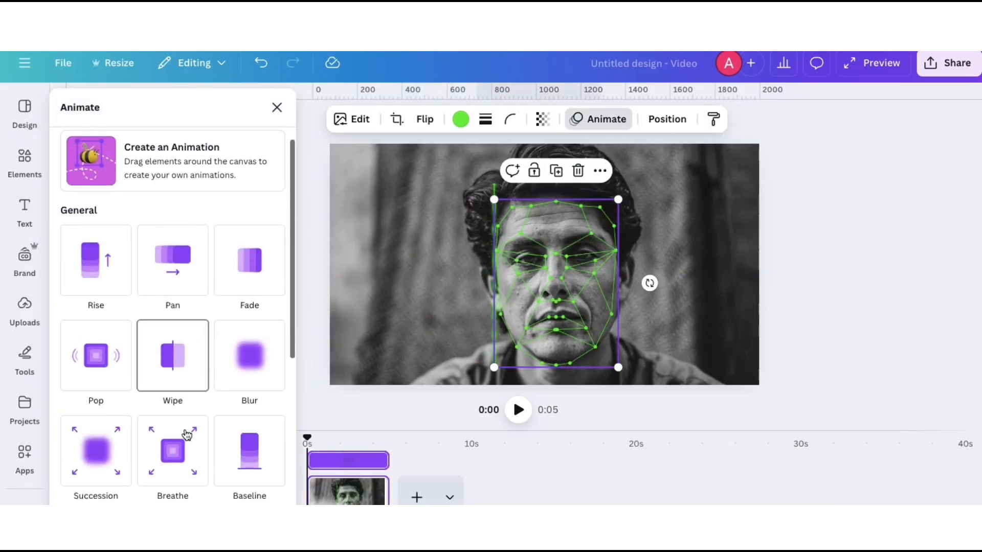
left_click(181, 366)
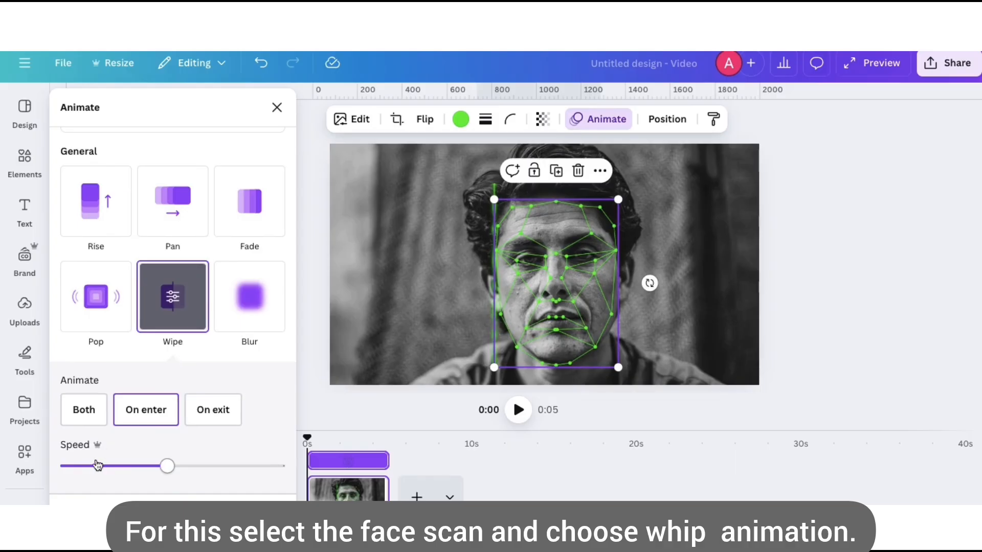
left_click_drag(97, 466, 93, 469)
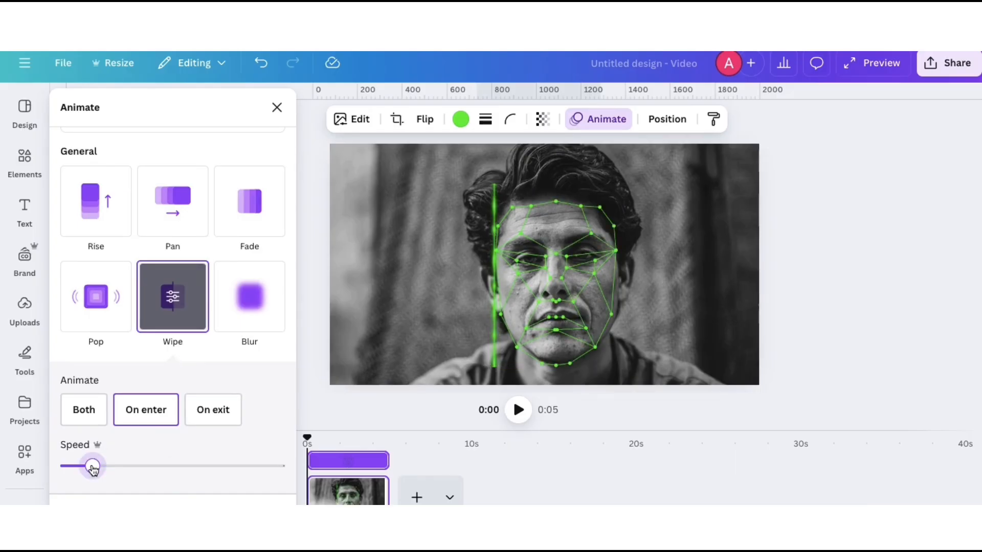
scroll(140, 443, "down", 1)
left_click_drag(92, 426, 77, 428)
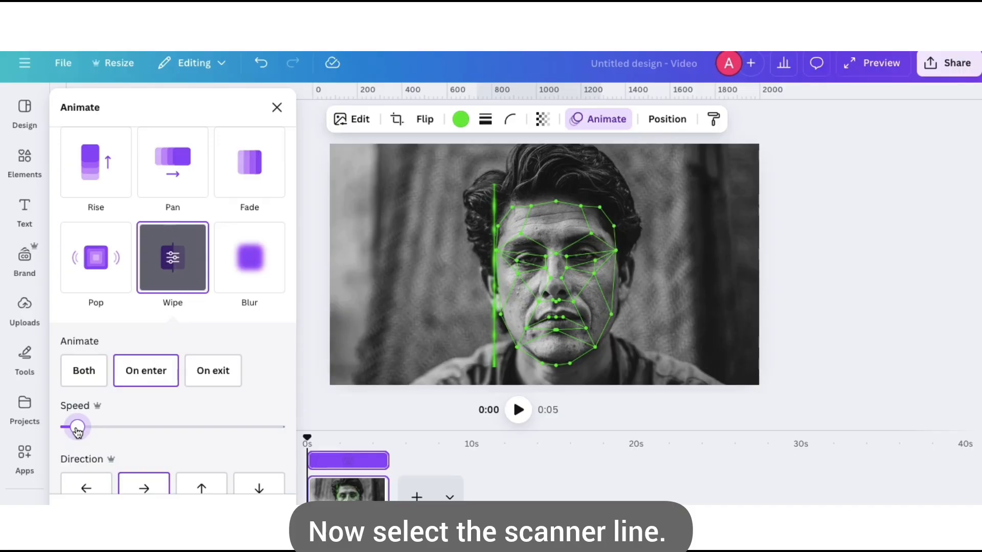
Give the scanner line a custom animation moving straight across the face, with a faster speed and the Flicker effect
left_click(494, 276)
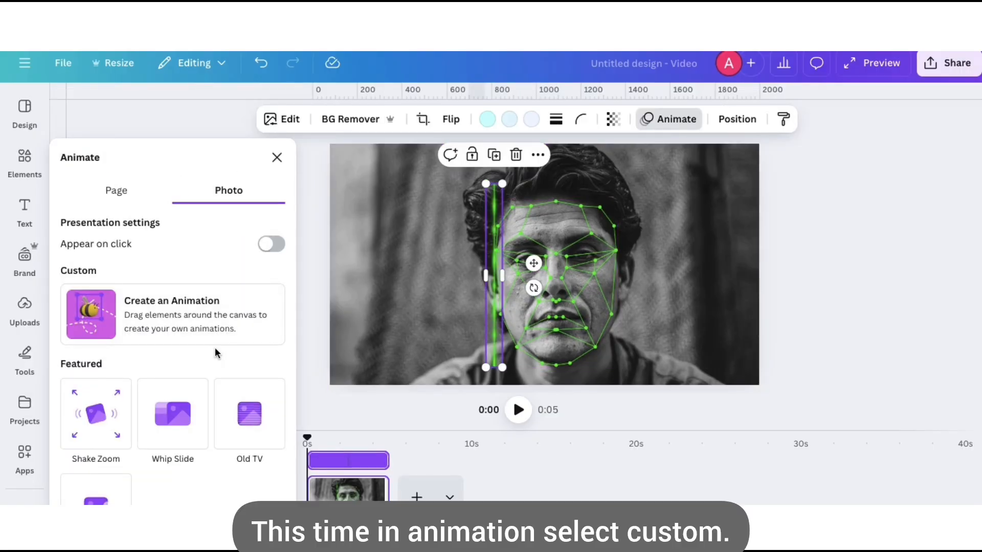
left_click(161, 322)
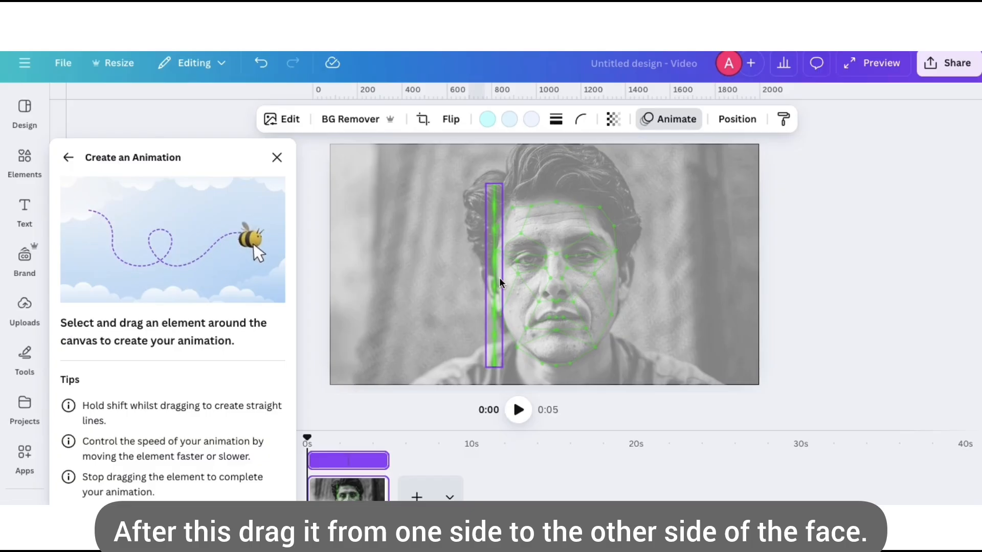
left_click_drag(500, 282, 630, 280)
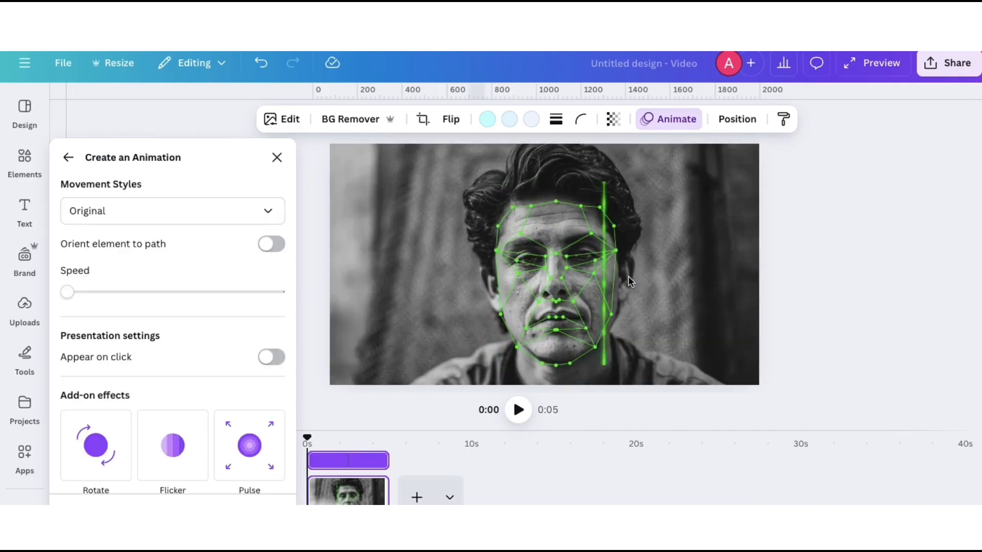
left_click_drag(67, 292, 197, 292)
left_click(122, 217)
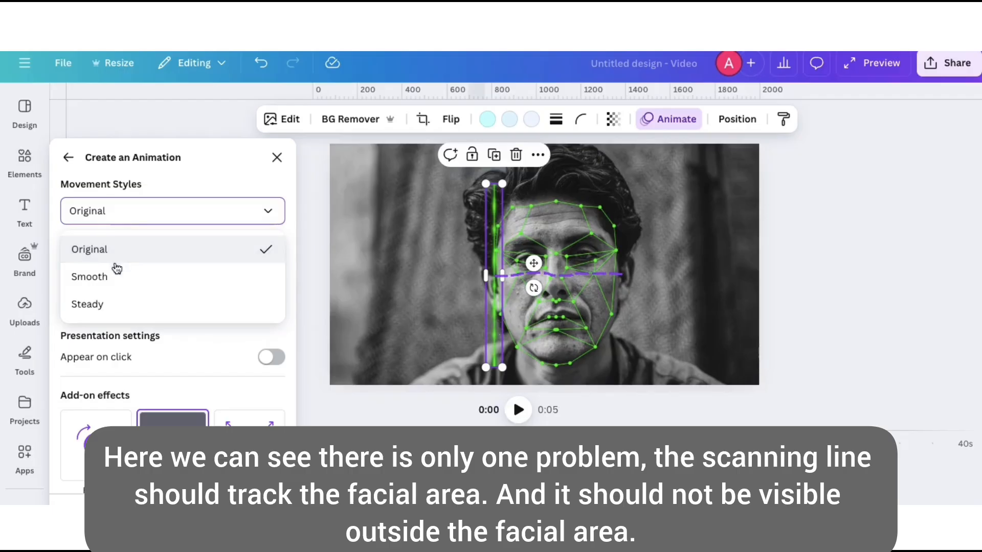
Duplicate the full-page portrait photo
left_click(540, 154)
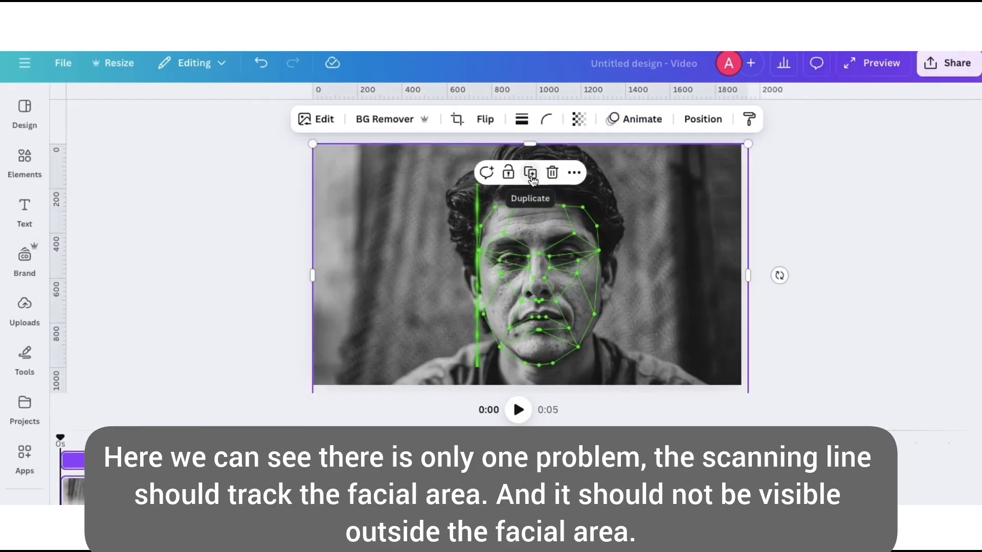
left_click(531, 174)
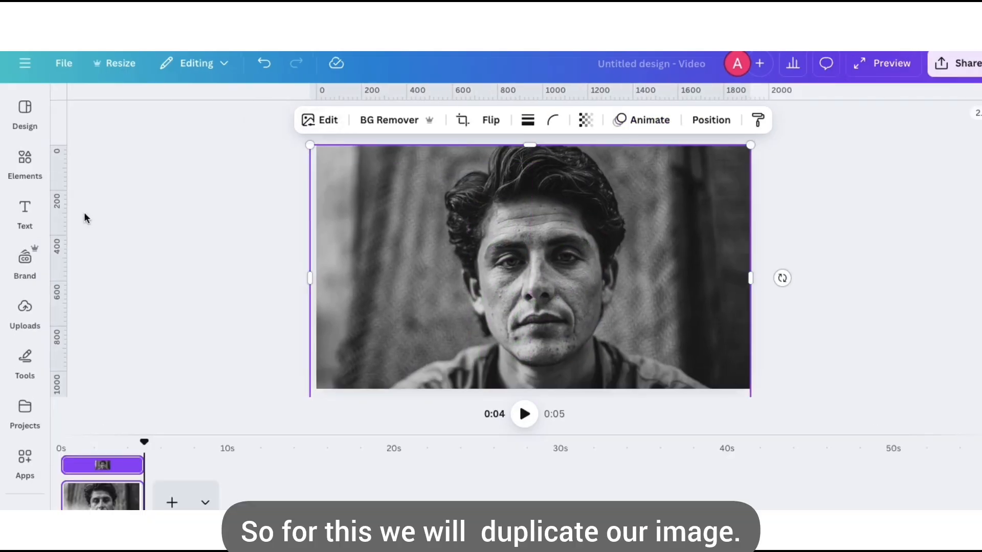
Search the apps for "choppy crop", open Choppy Crop and start cropping the duplicated portrait
left_click(25, 457)
left_click(100, 109)
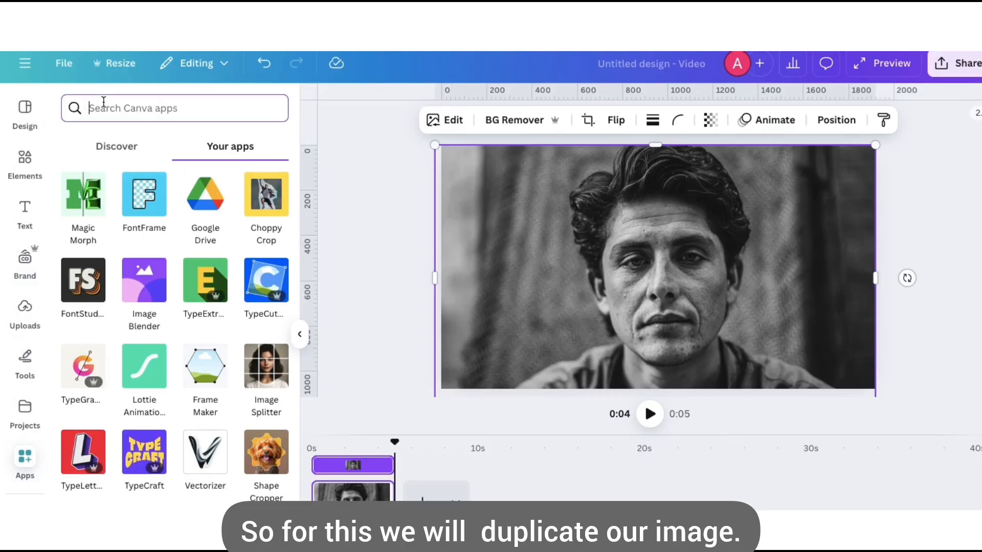
type("chopp")
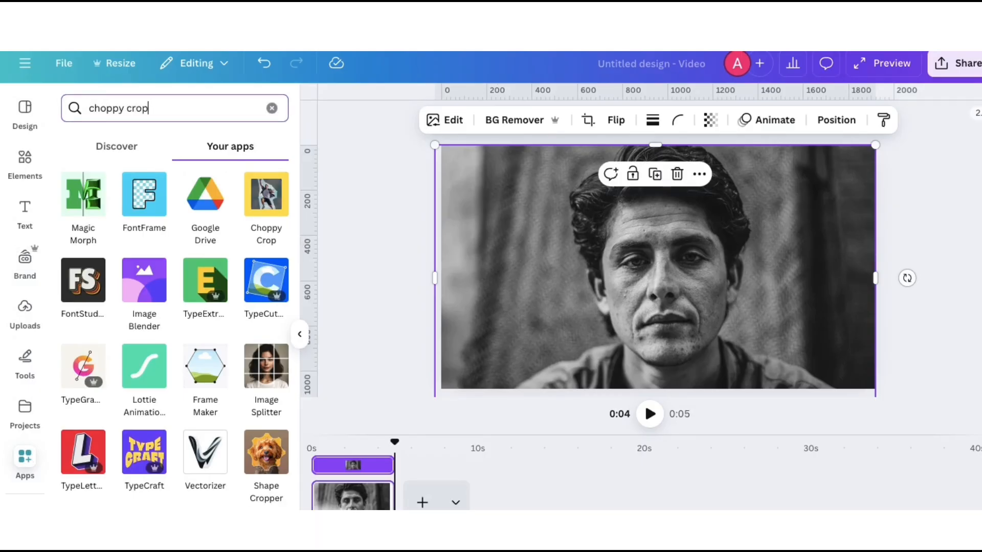
type("y crop")
key("Return")
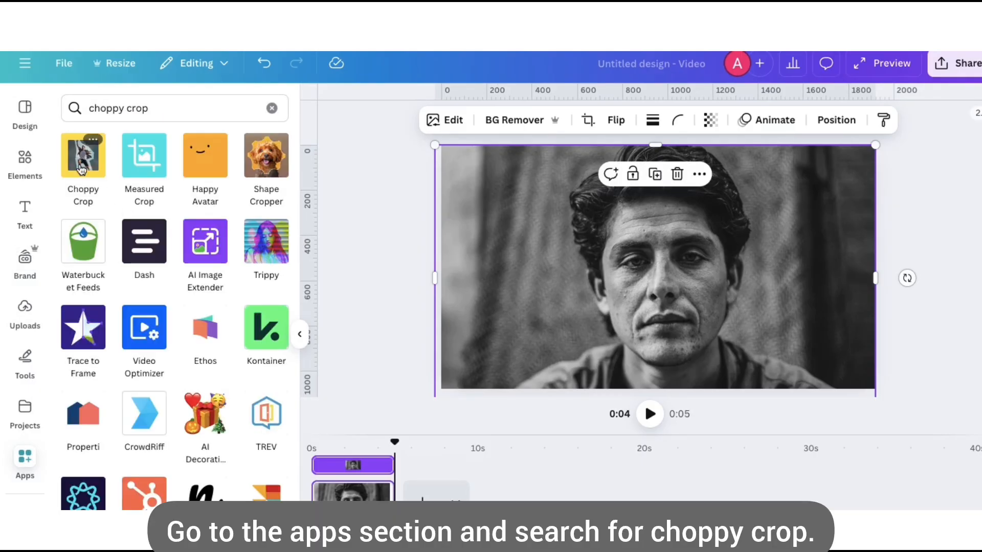
left_click(82, 163)
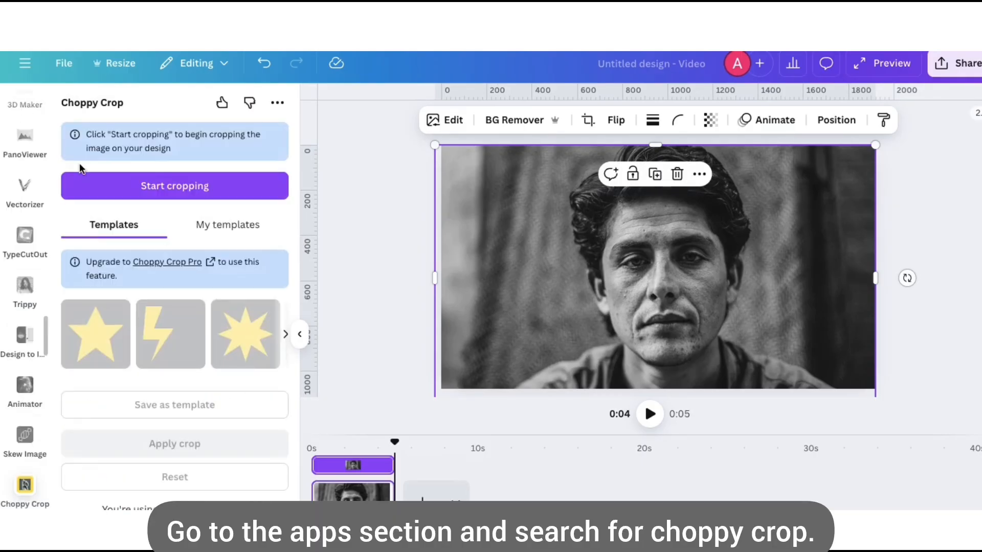
left_click(236, 191)
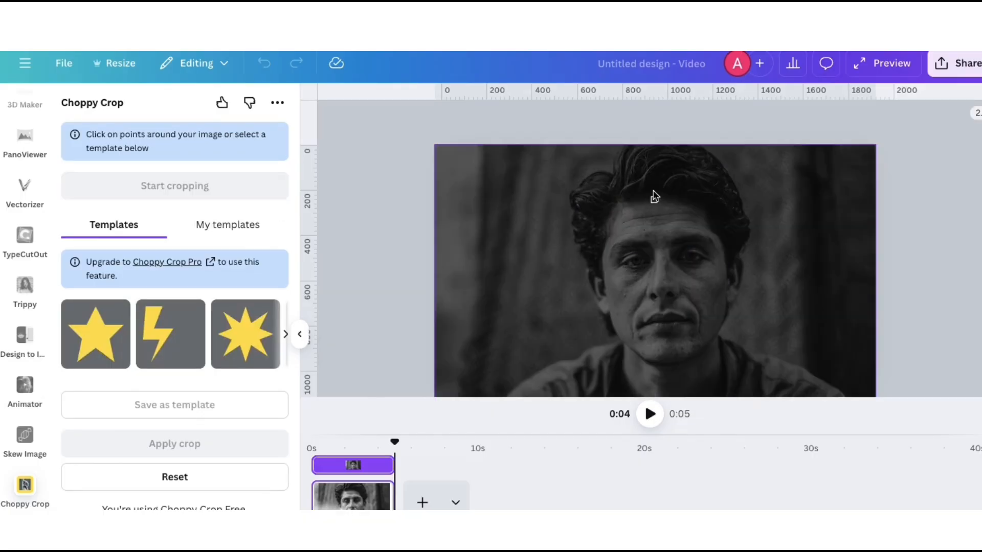
Outline the area beside the face's left edge, from hair through background to shoulder and chin, and apply the crop
left_click(652, 191)
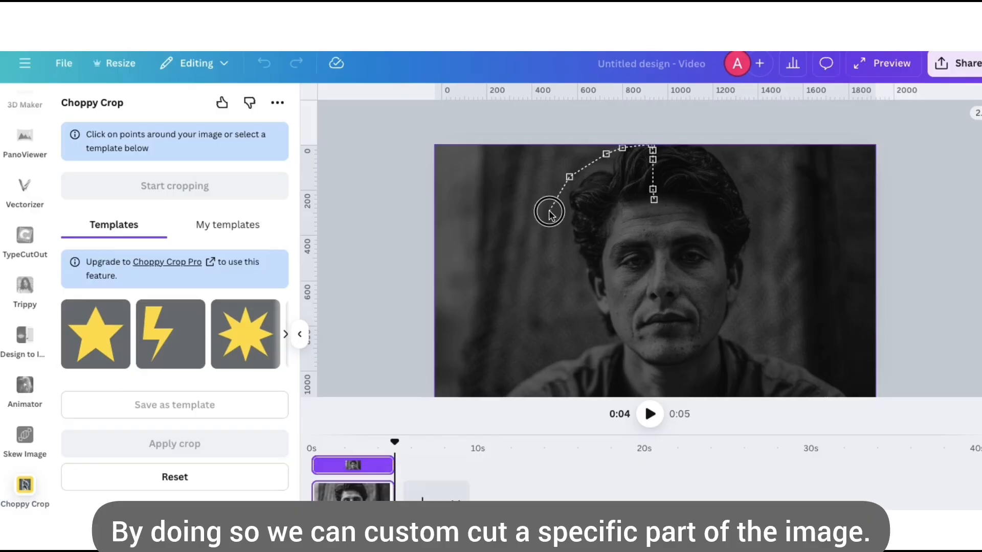
left_click(509, 384)
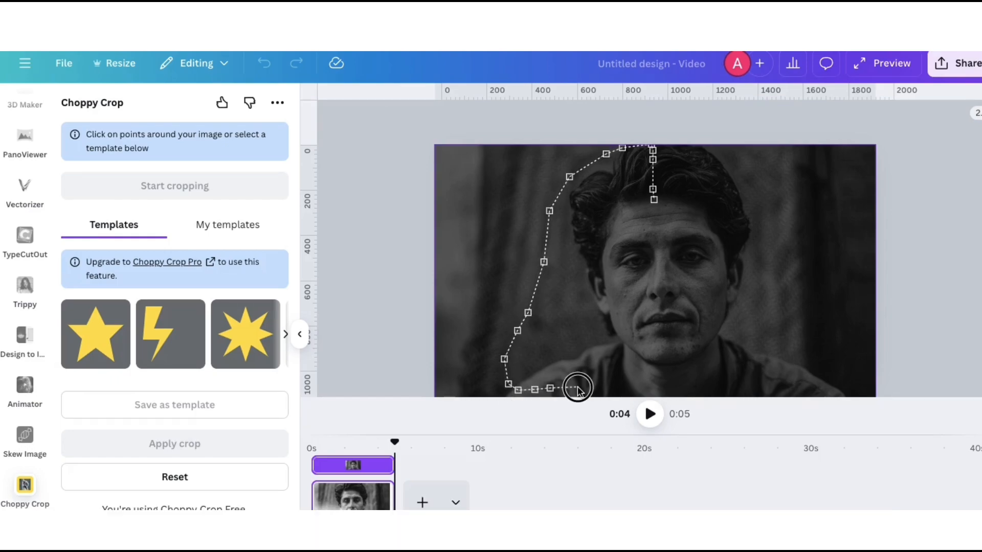
left_click(578, 389)
left_click(636, 390)
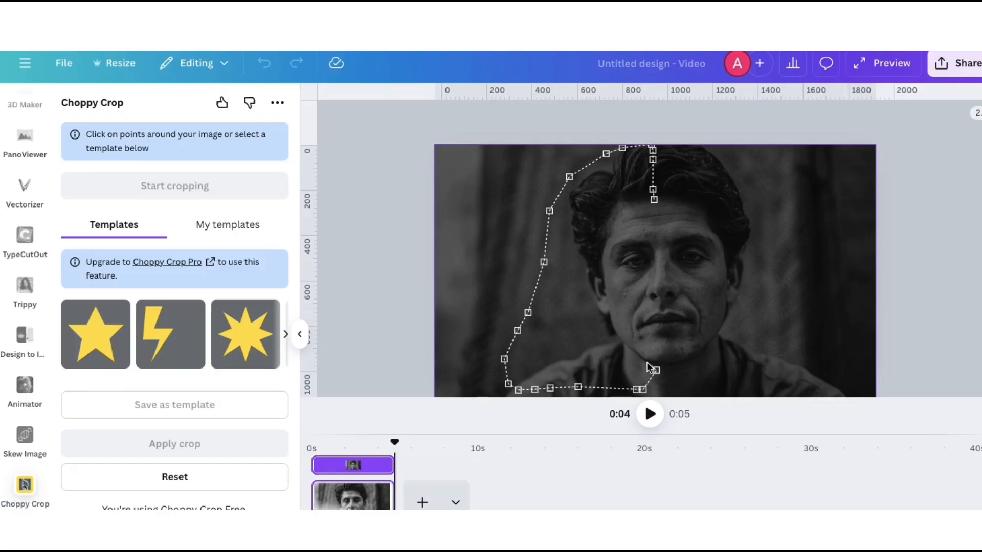
left_click(618, 339)
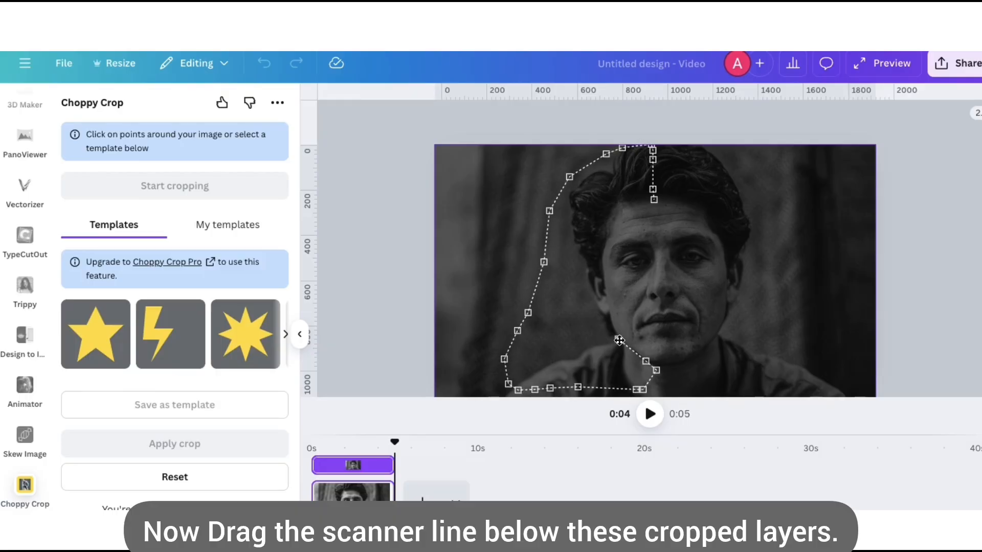
left_click(606, 301)
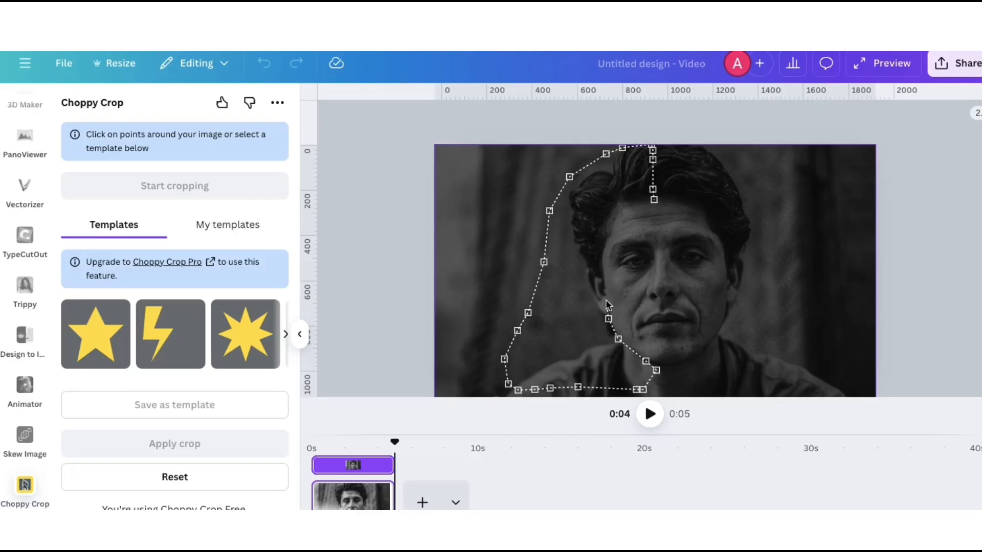
left_click(603, 271)
left_click(603, 246)
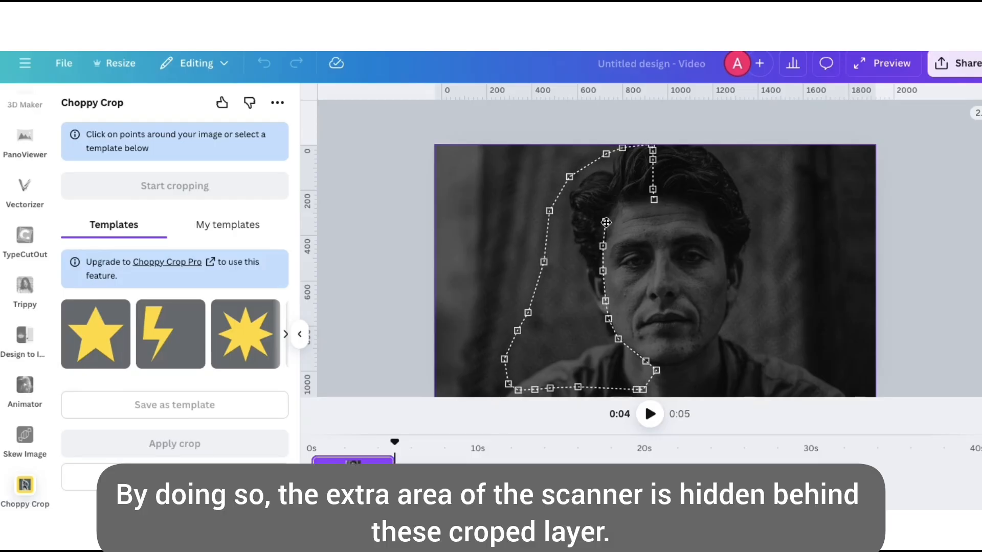
left_click(606, 222)
left_click(614, 202)
left_click(625, 196)
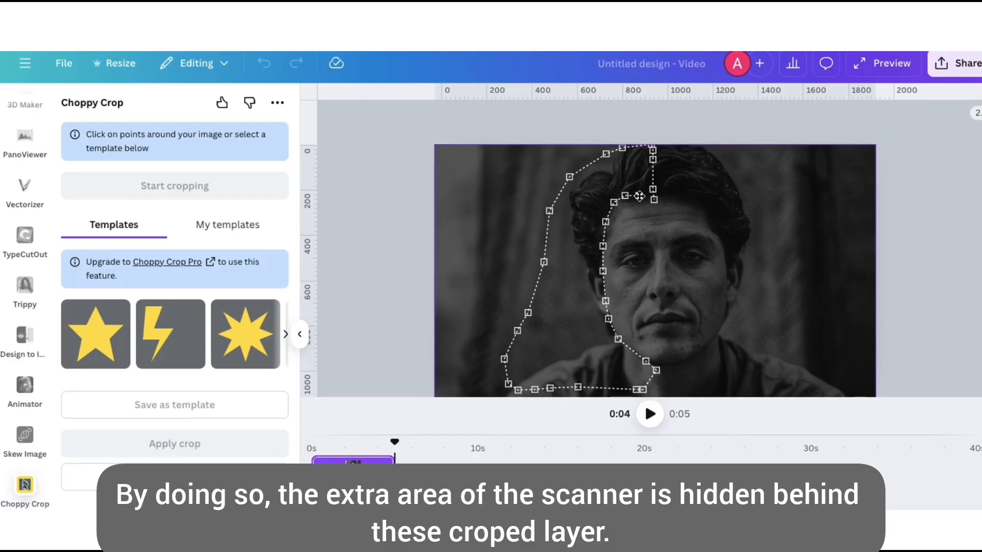
left_click(640, 196)
left_click(655, 200)
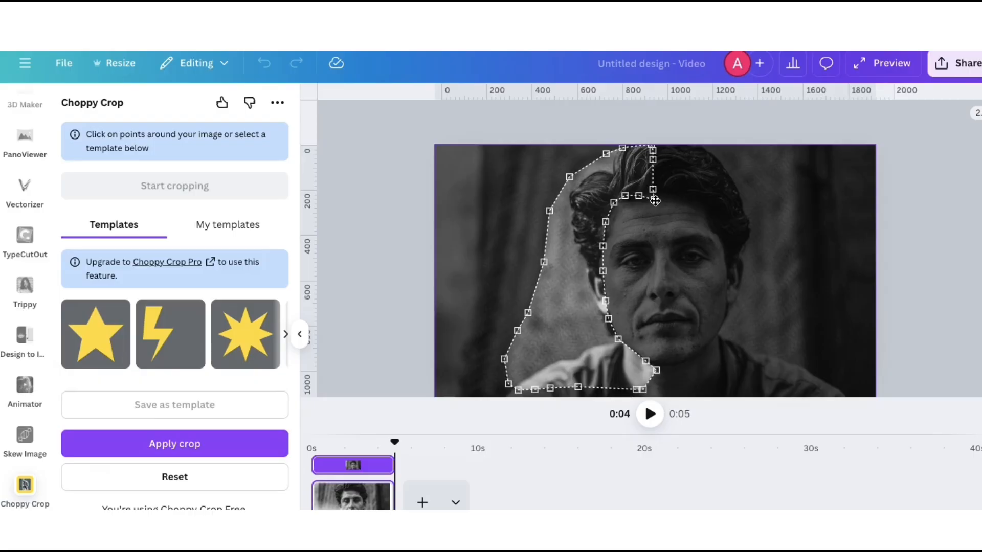
left_click(259, 443)
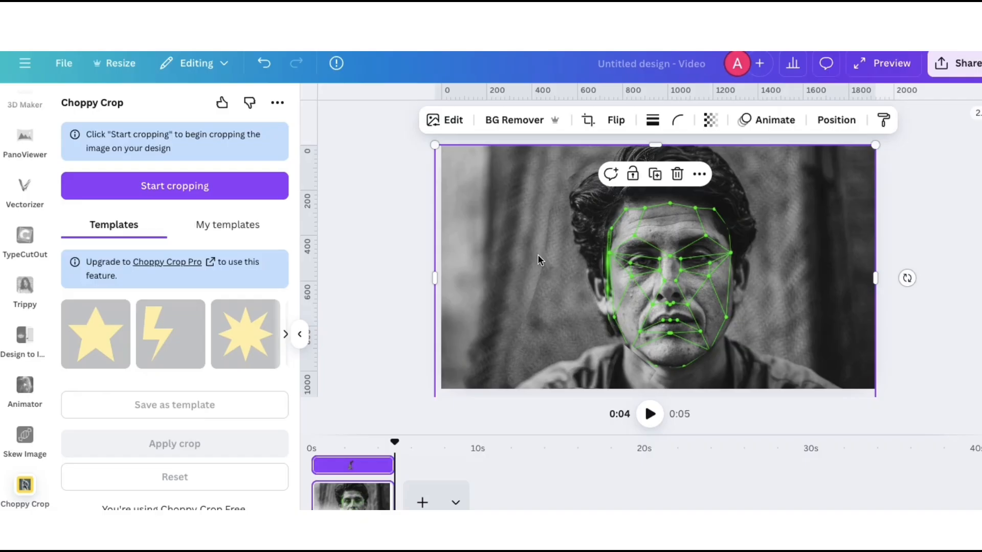
Align another full-page copy of the portrait over the original and start cropping it with Choppy Crop
mouse_move(576, 232)
left_mouse_down()
mouse_move(511, 237)
mouse_move(577, 228)
mouse_move(513, 225)
mouse_move(587, 226)
left_mouse_up()
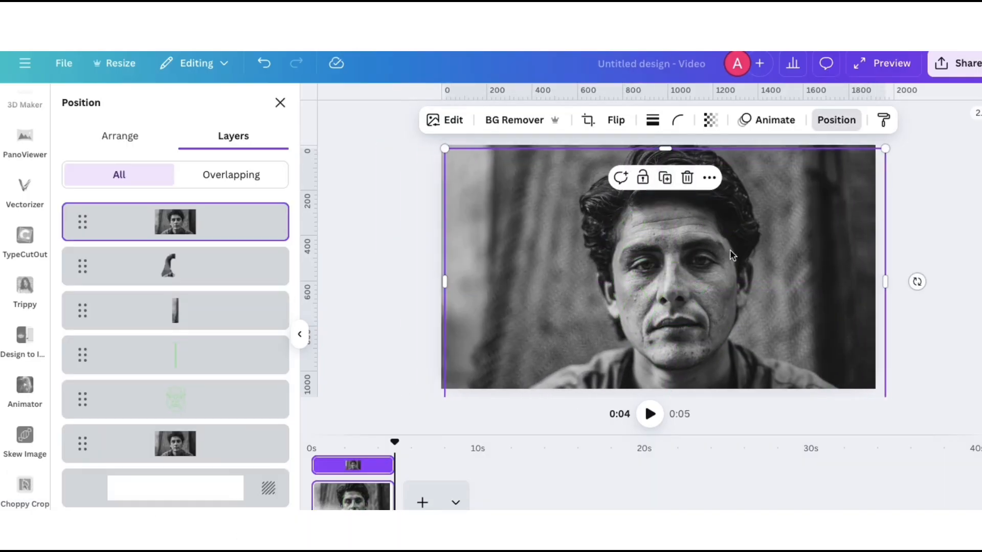
left_click_drag(733, 256, 729, 252)
left_click(25, 485)
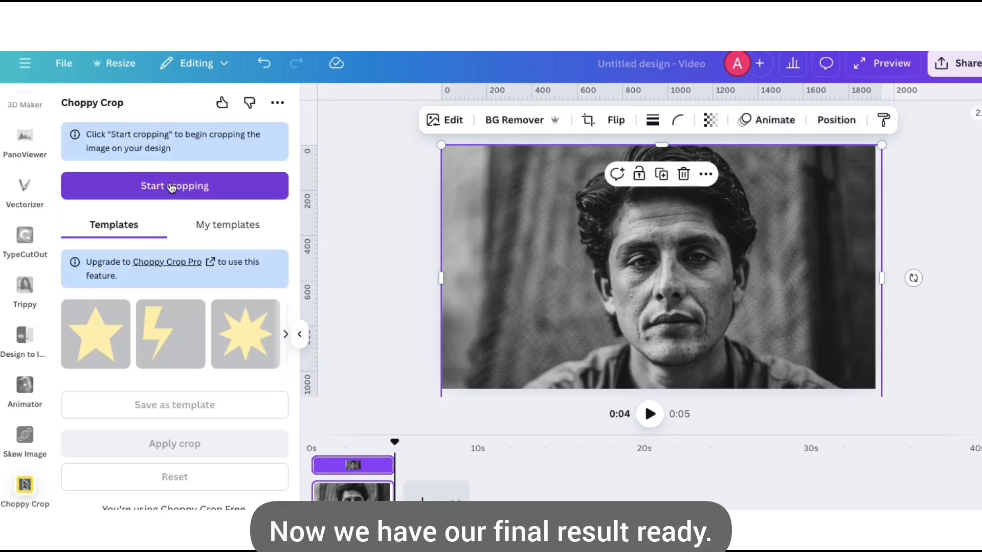
left_click(174, 186)
Outline the area beside the face's right edge, from hair through background to shoulder and chin, and apply the crop
left_click(661, 198)
left_click(751, 172)
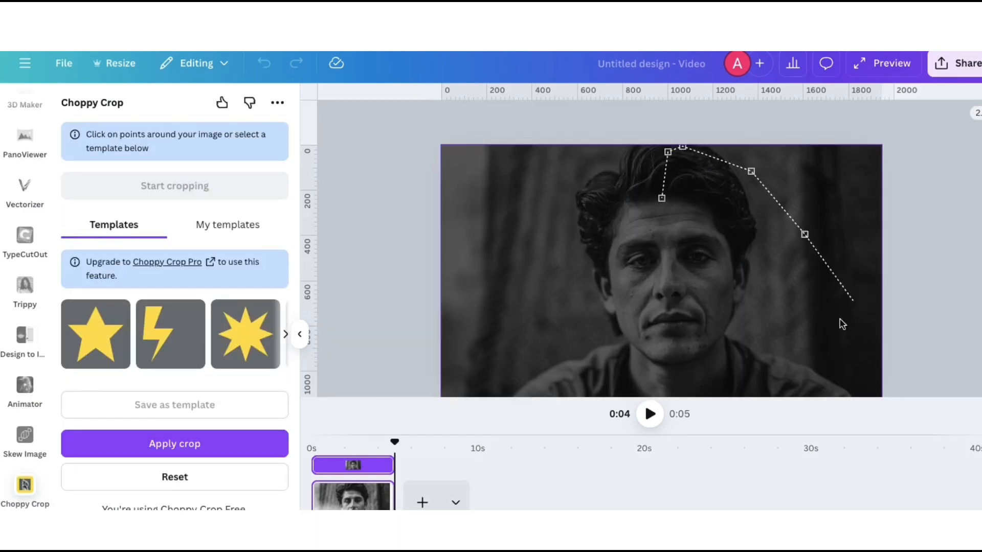
left_click(805, 234)
left_click(810, 338)
left_click(796, 372)
left_click(750, 394)
left_click(673, 393)
left_click(700, 357)
left_click(720, 338)
left_click(731, 316)
left_click(735, 305)
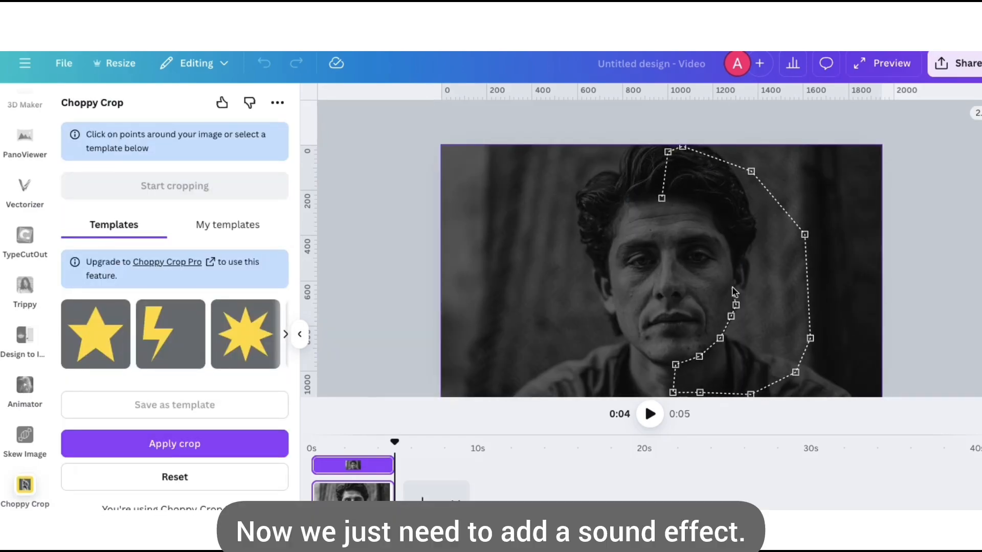
left_click(734, 281)
left_click(730, 260)
left_click(726, 234)
left_click(715, 221)
left_click(698, 203)
left_click(661, 198)
left_click(232, 454)
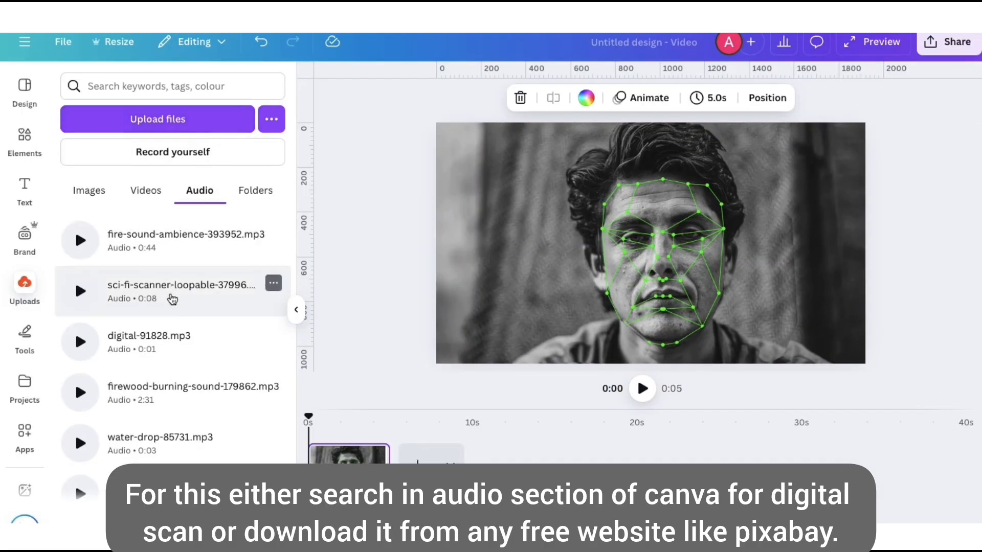
Add the uploaded sci-fi-scanner-loopable audio to the scan animation and preview the playback
left_click(173, 301)
left_click(24, 286)
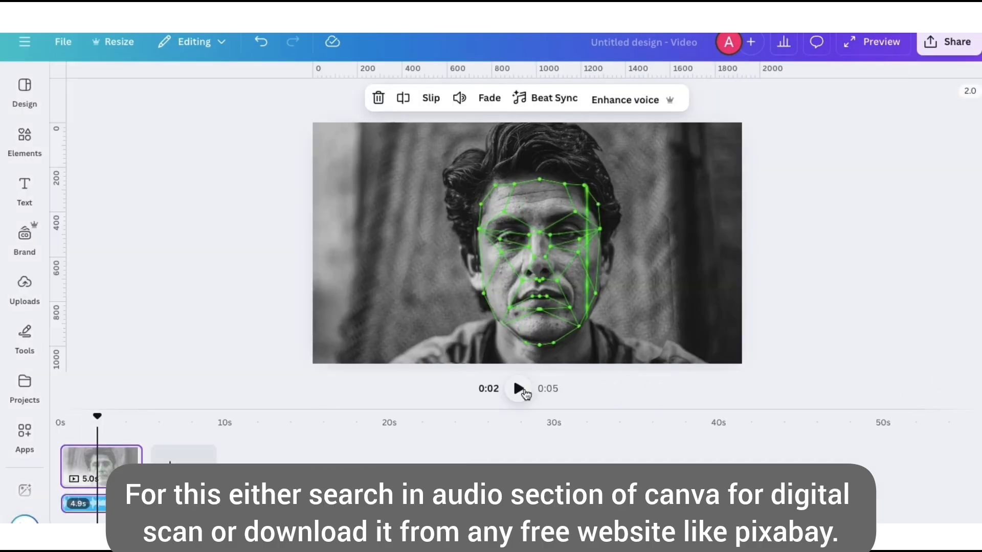
left_click(120, 385)
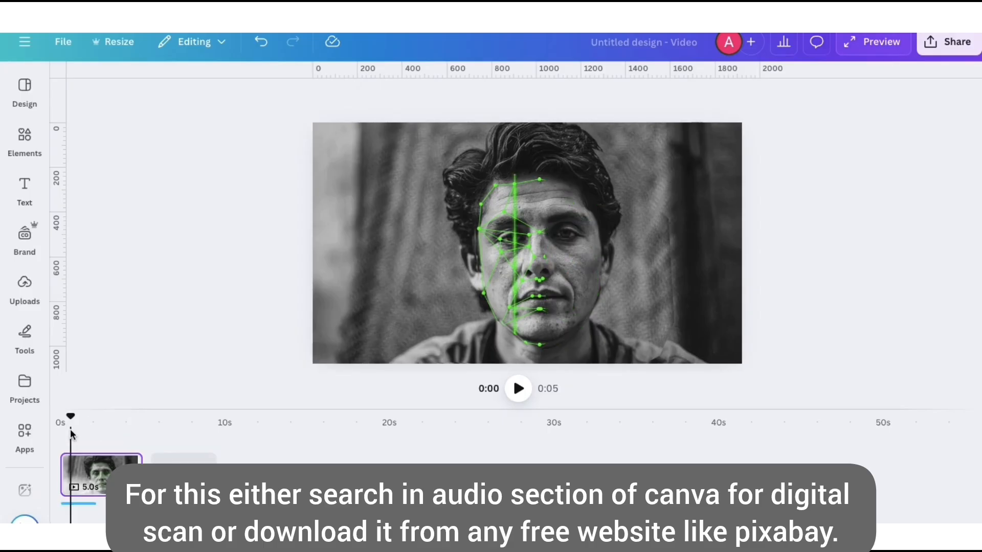
left_click(517, 389)
left_click(517, 389)
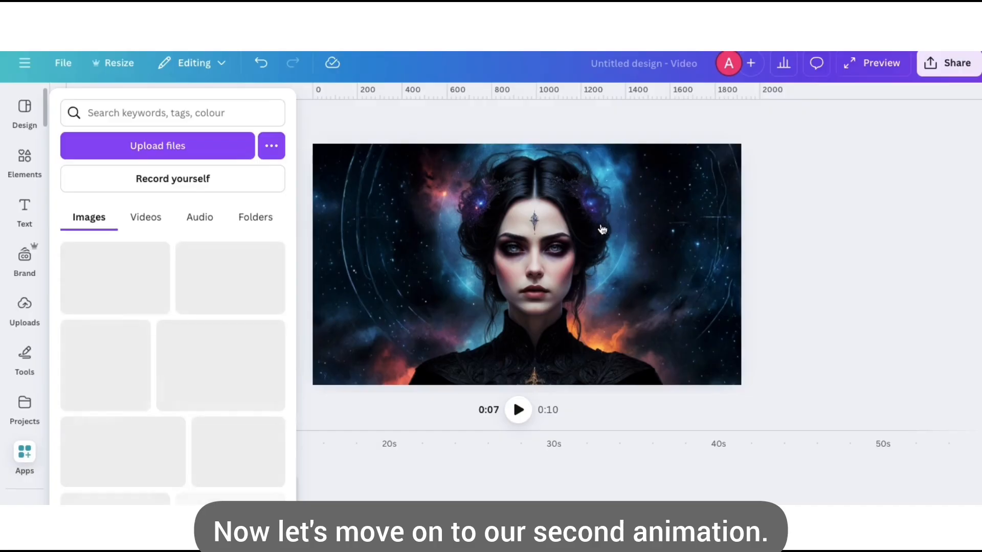
Duplicate the dark-haired woman's cosmic portrait, align the copy over the original and remove the copy's background
left_click(602, 206)
left_click(527, 140)
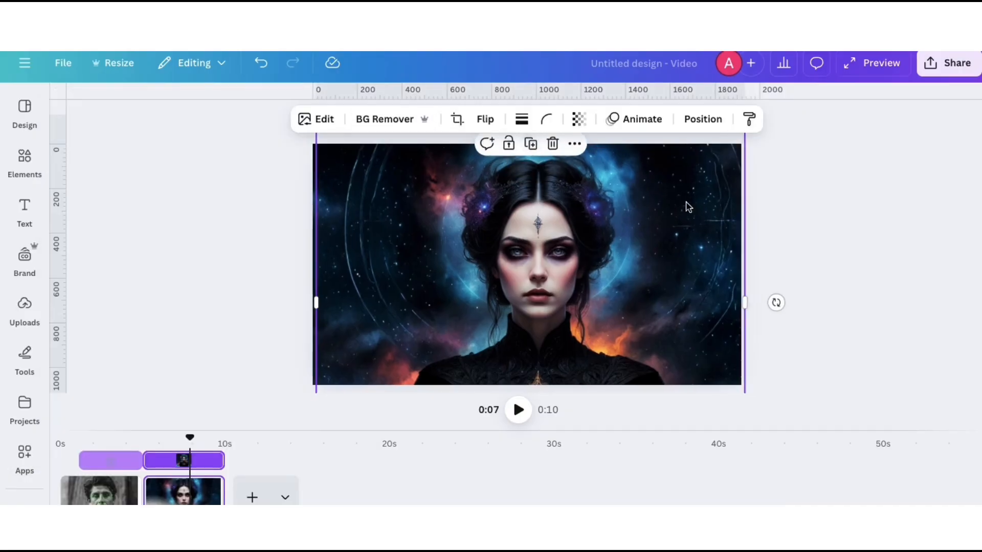
left_click_drag(684, 206, 680, 226)
left_click(389, 123)
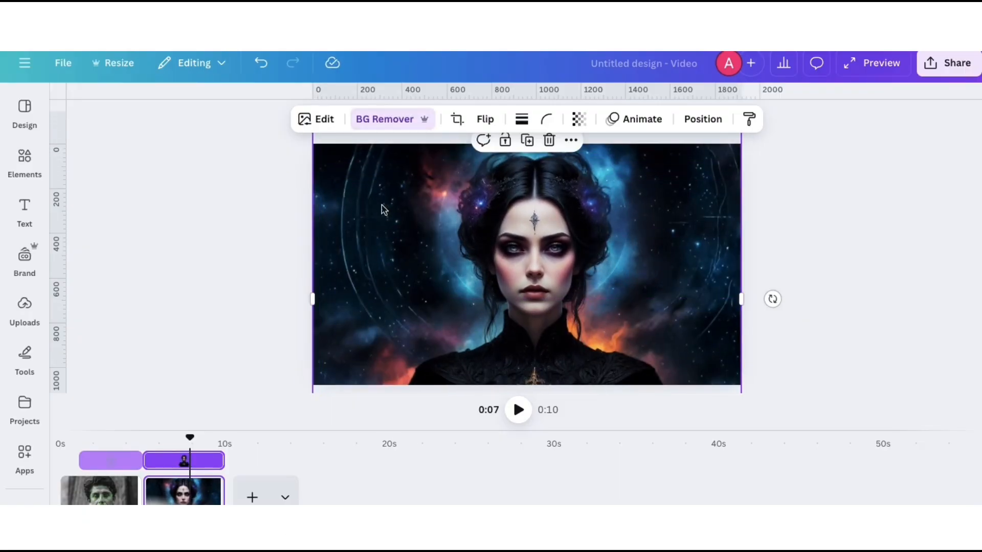
Search the apps for "brixel block" and open BrixelBlocks for the woman's cutout
left_click(25, 456)
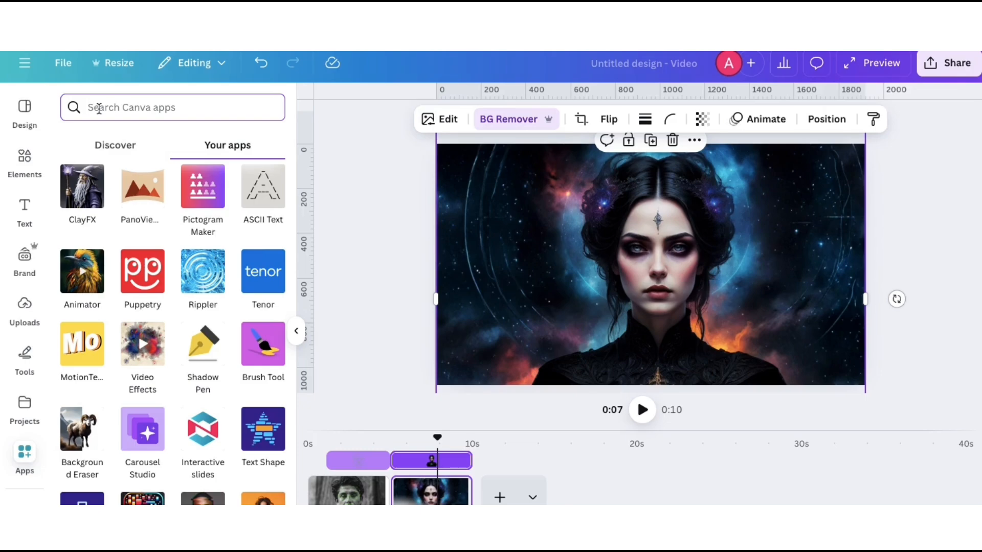
type("brixel block")
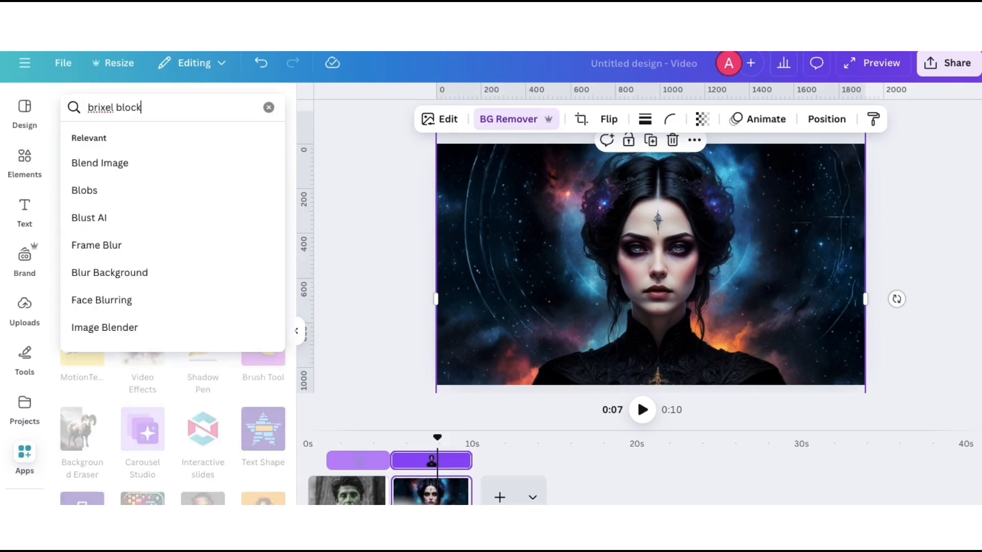
key("Return")
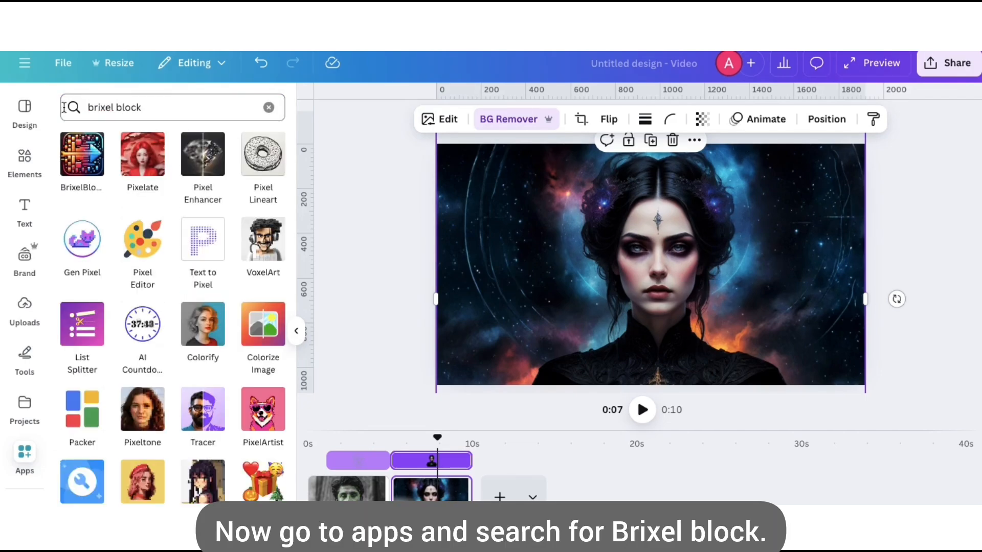
left_click(74, 166)
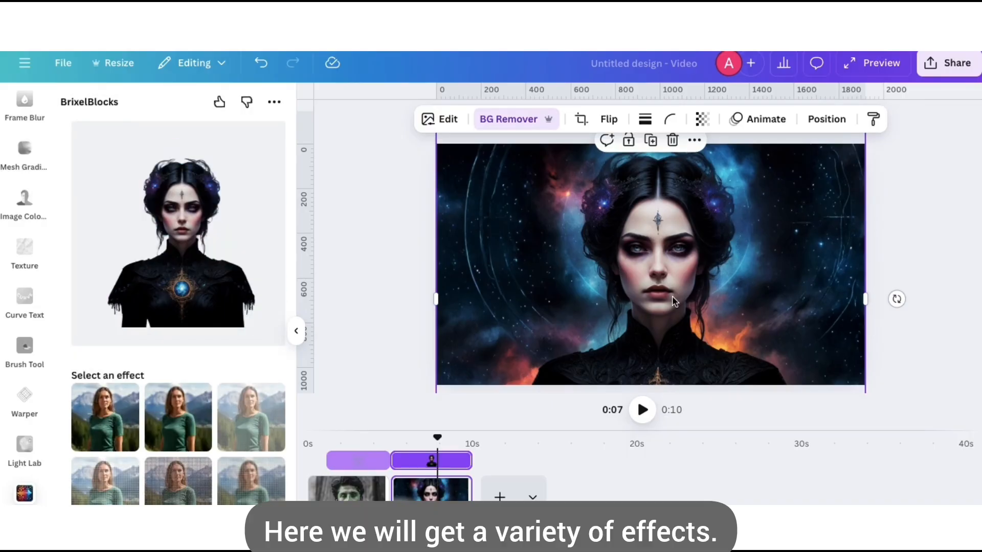
Choose the square-block mosaic effect for the woman's cutout and add the result to the design
scroll(210, 409, "down", 10)
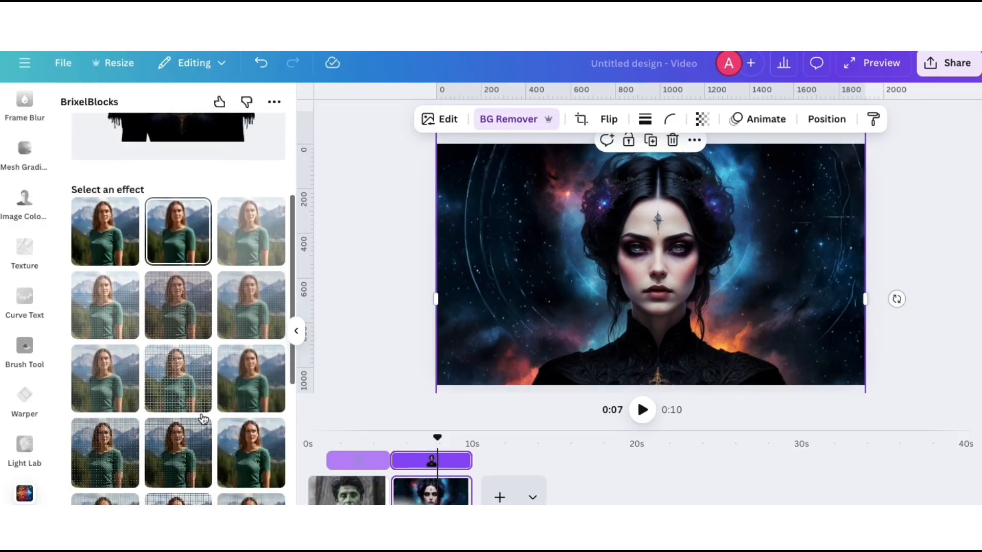
left_click(176, 494)
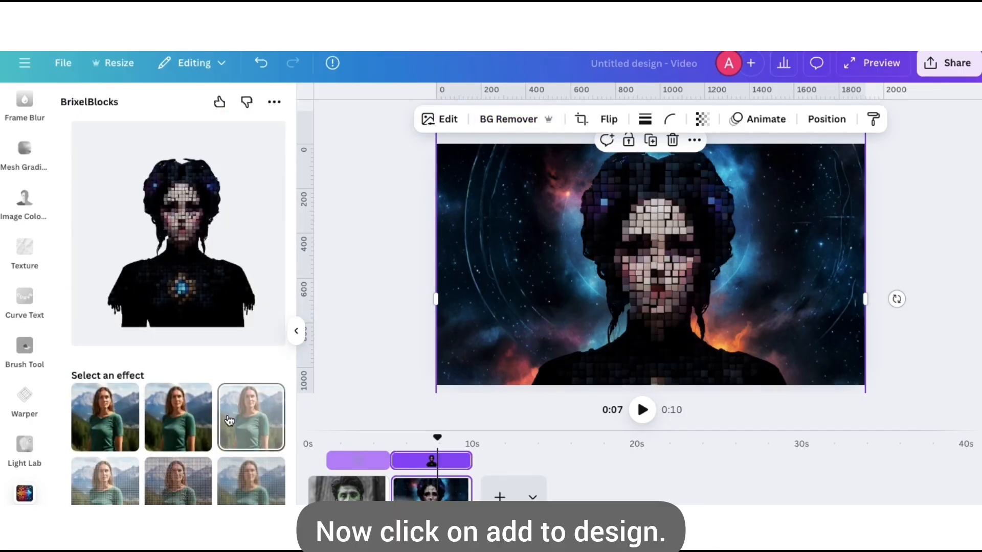
left_click(296, 331)
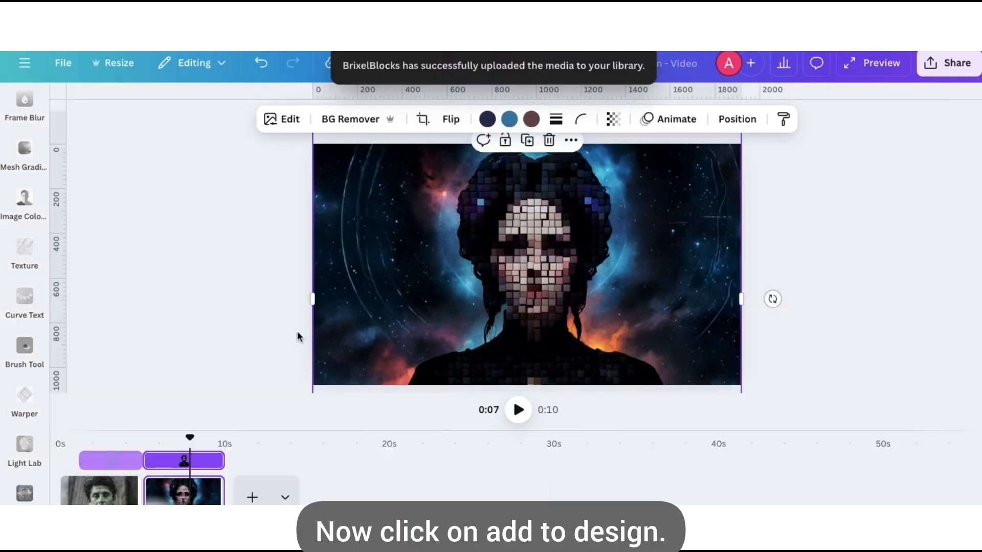
Reduce the transparency value of the block-mosaic cutout to 63
left_click(614, 119)
left_click(628, 177)
left_click(610, 176)
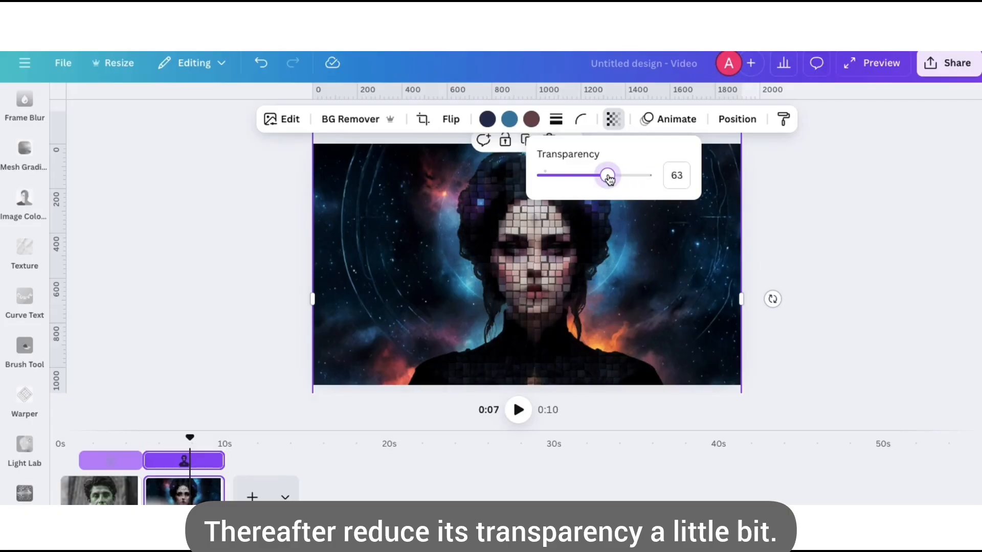
left_click(839, 244)
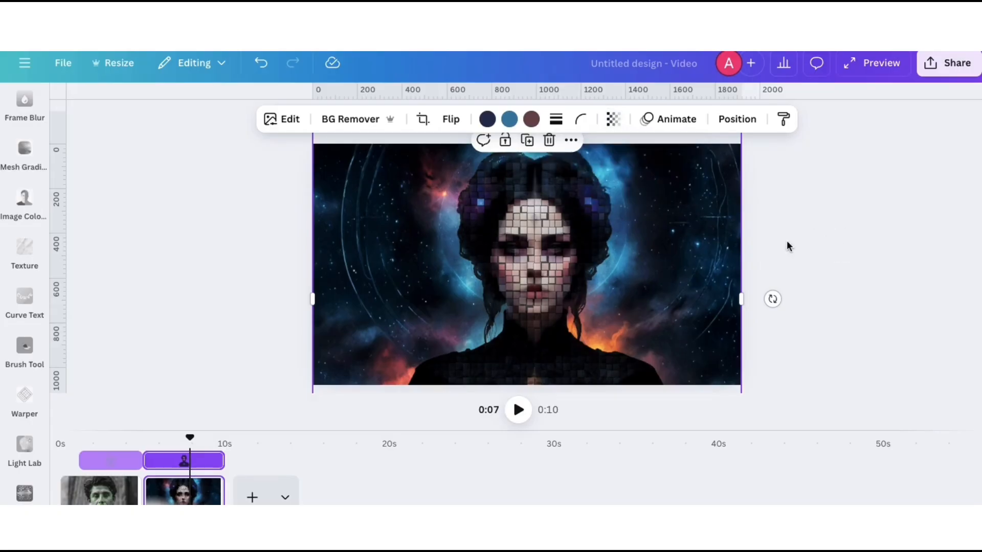
Animate the block-mosaic cutout with the Blur effect on enter
left_click(665, 123)
scroll(217, 477, "down", 10)
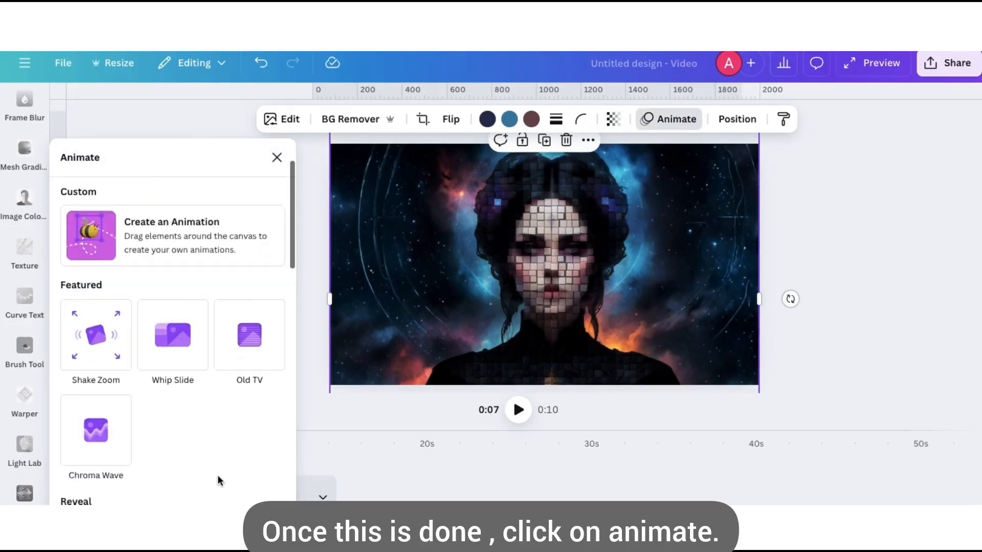
left_click(262, 277)
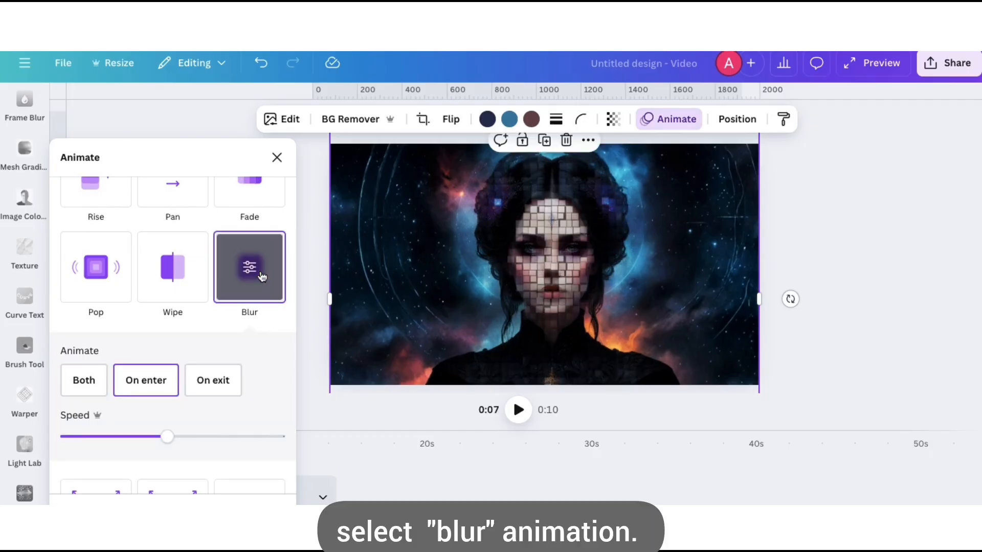
Slow the block-mosaic cutout's Blur animation to near the minimum speed and close the animation settings
left_click(76, 437)
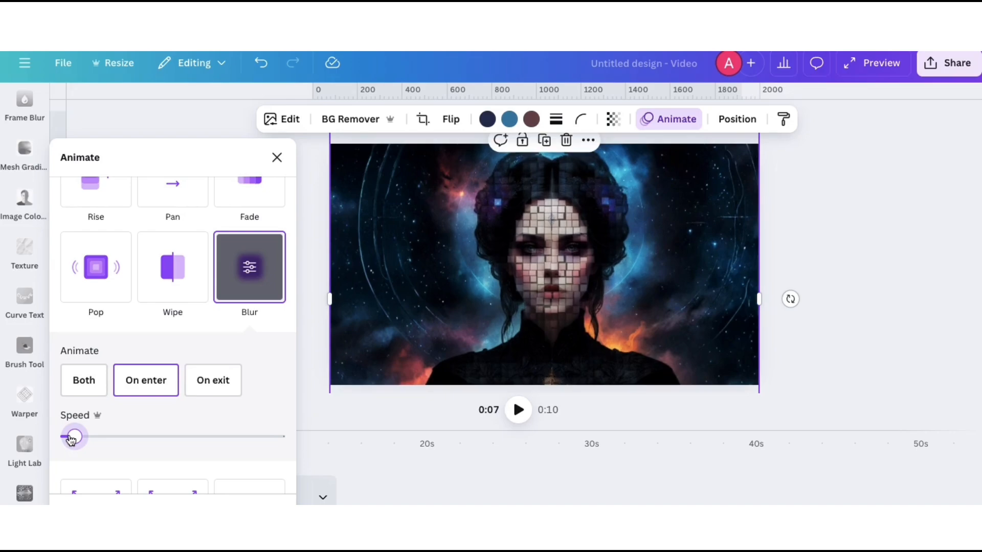
left_click(277, 156)
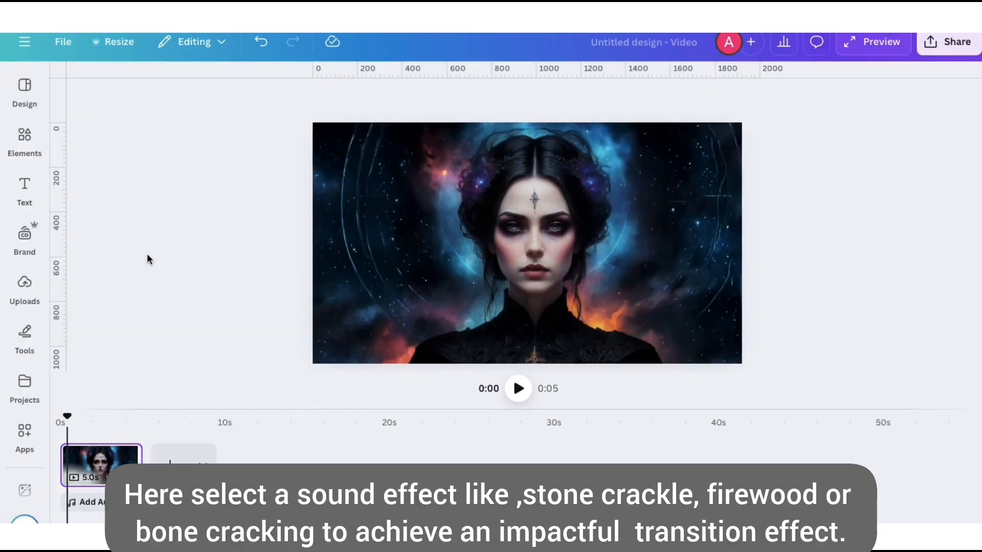
Add the uploaded audio fire-sound-ambience-393952.mp3 to the block-mosaic page as its transition sound
left_click(26, 288)
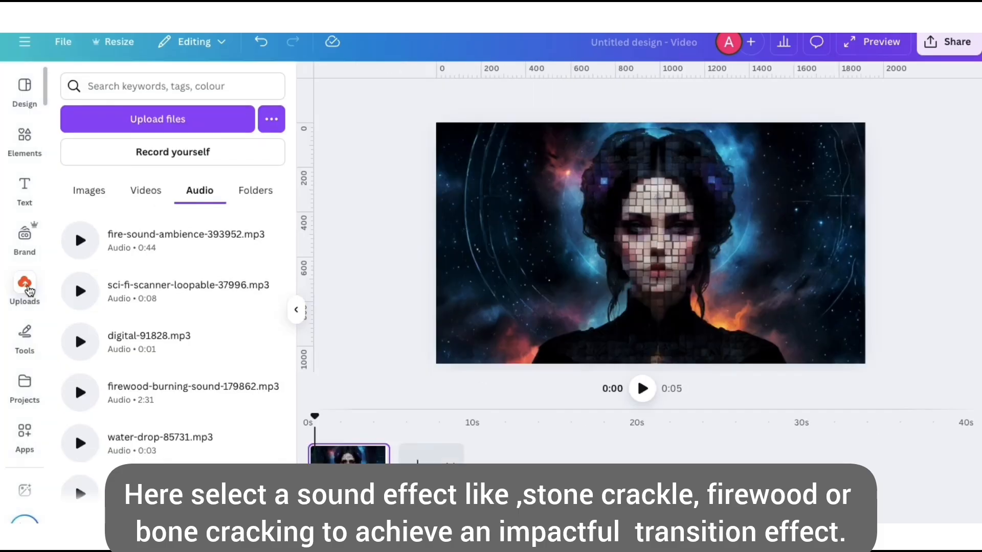
left_click(185, 248)
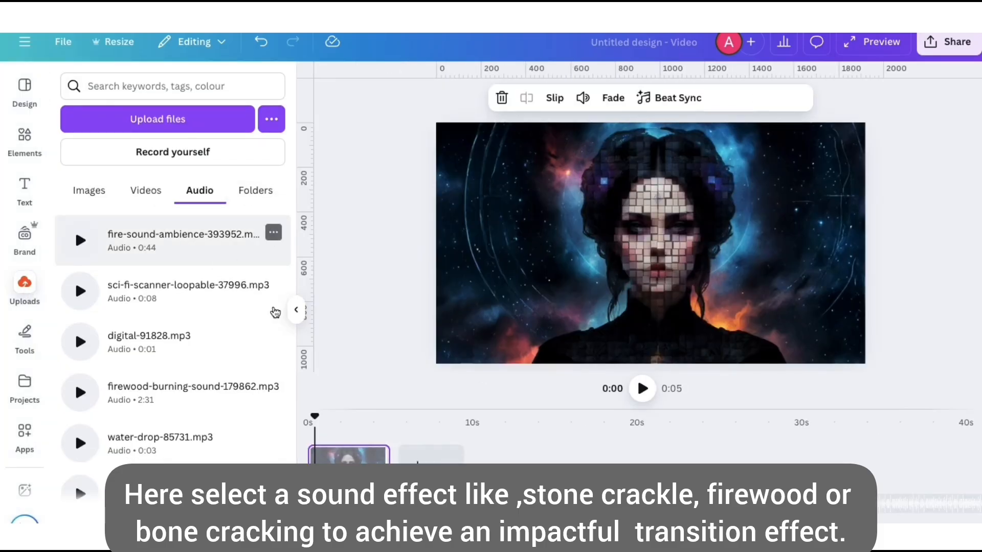
left_click(296, 310)
Play the video to check the timing, shorten the fire sound's end to about the 3-second mark, and play the result
left_click(525, 387)
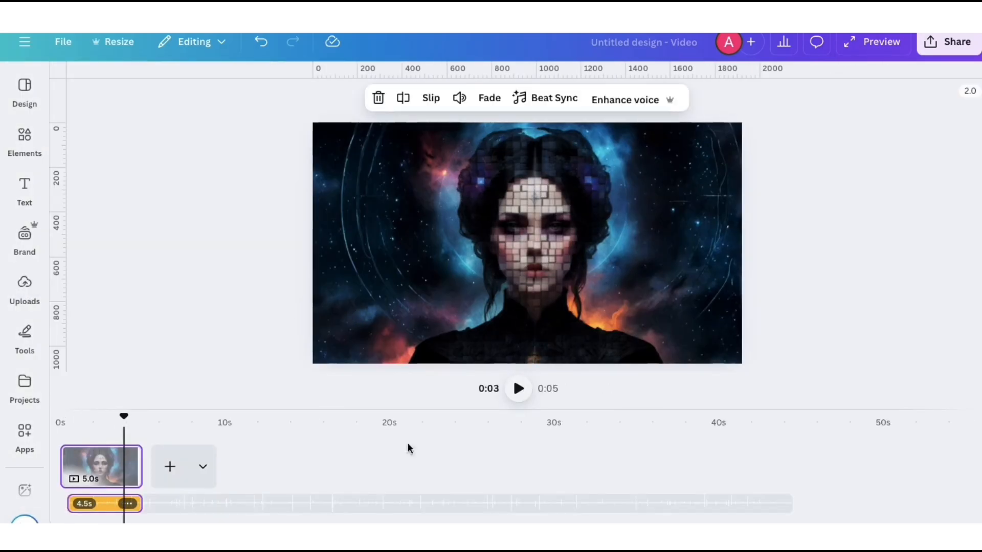
left_click_drag(139, 504, 123, 505)
left_click(517, 389)
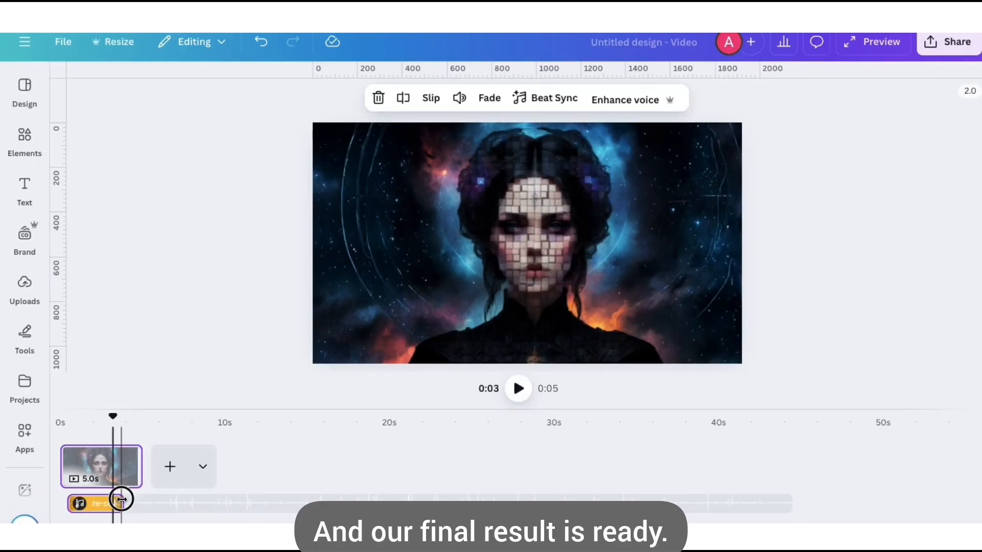